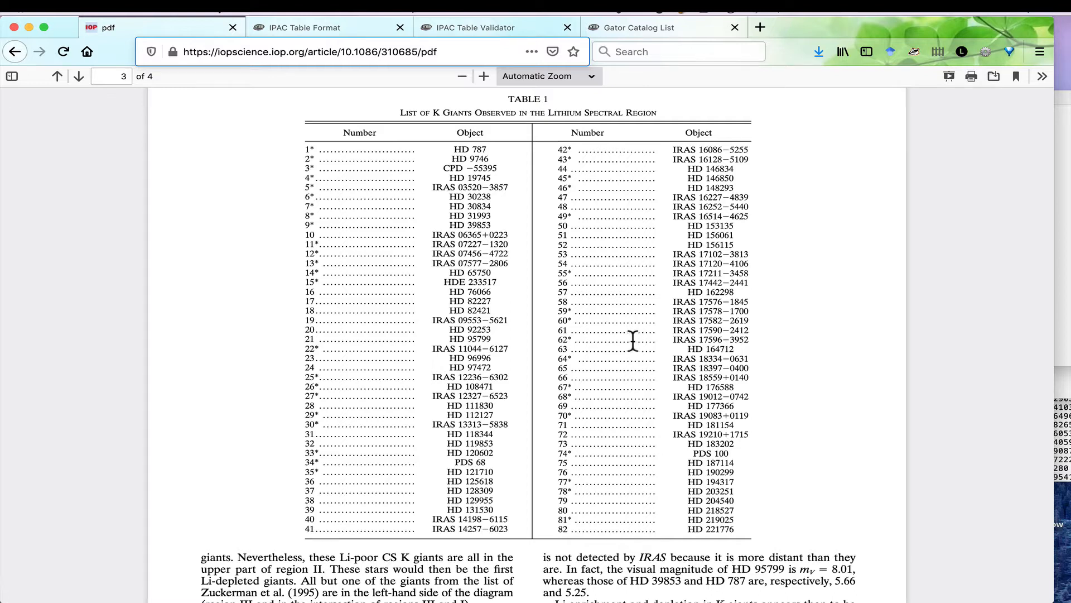
# Review the original object list in t1delareza_orig.txt, the IPAC Table Format documentation and the edited t1delareza2.txt.
pyautogui.click(1060, 249)
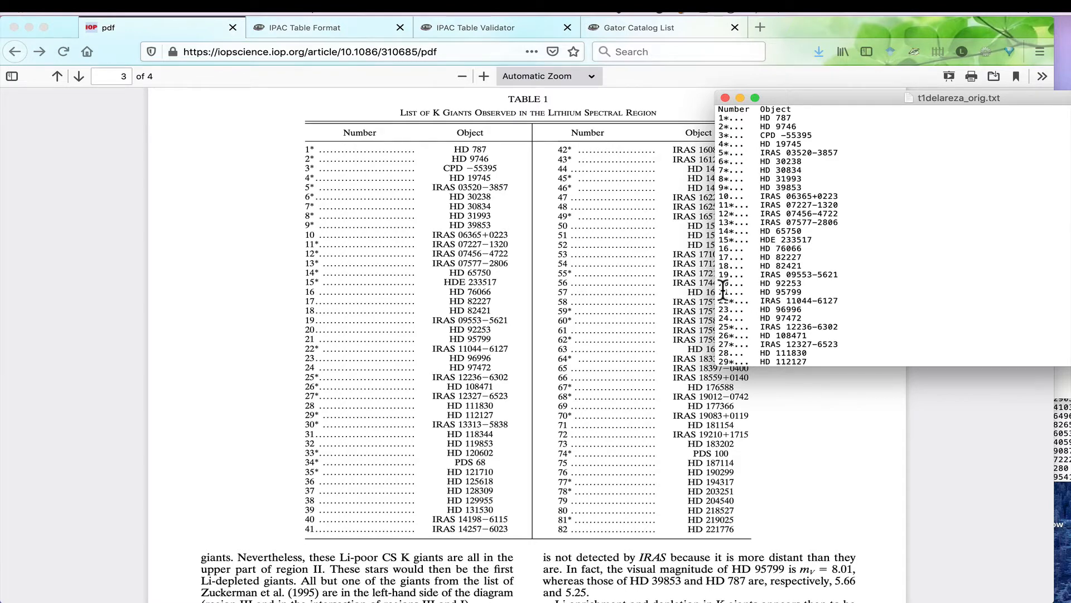
pyautogui.click(340, 28)
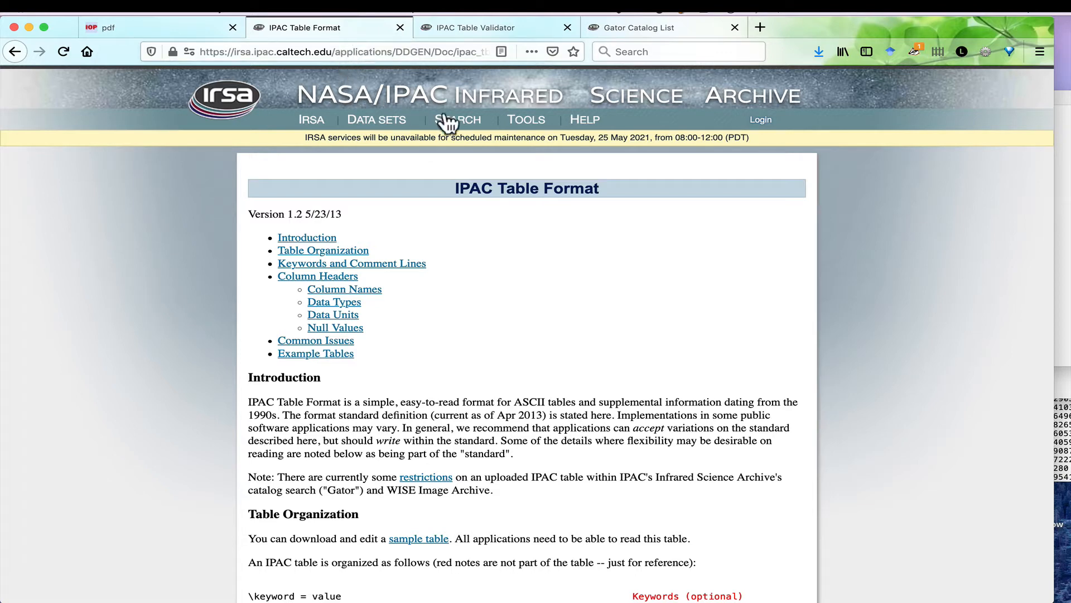
pyautogui.click(1063, 335)
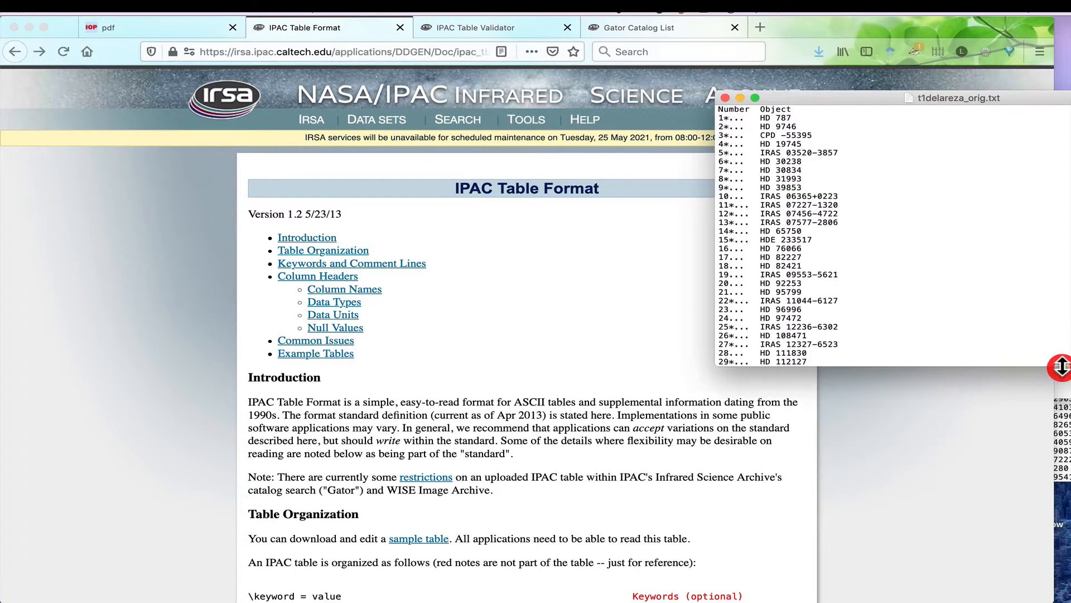
pyautogui.click(1062, 410)
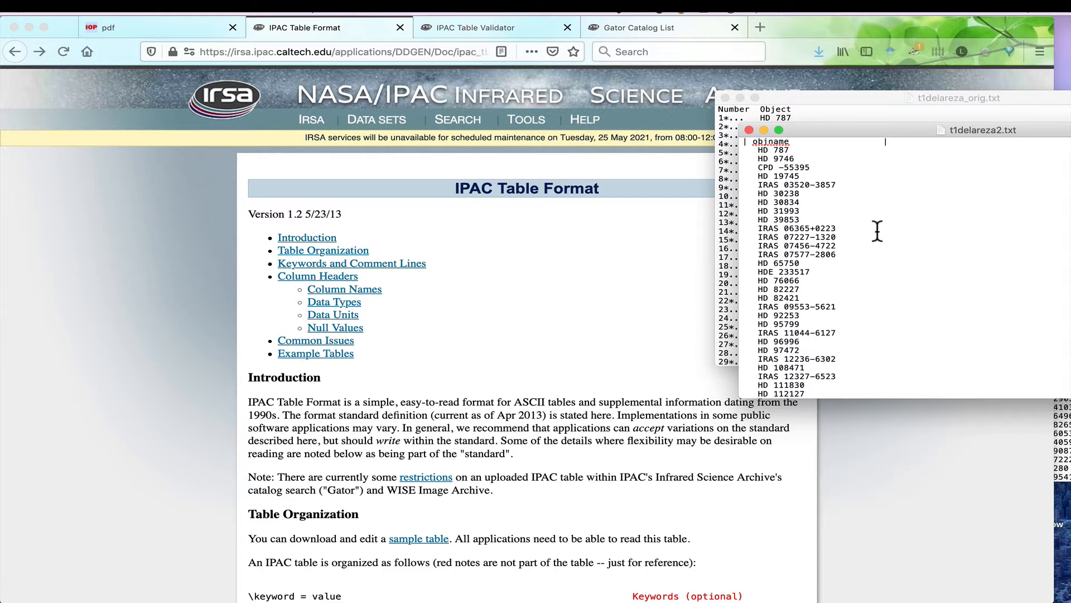
# Upload t1delareza2.txt to the IPAC Table Validator with name resolution/coordinate transformation applied.
pyautogui.click(476, 27)
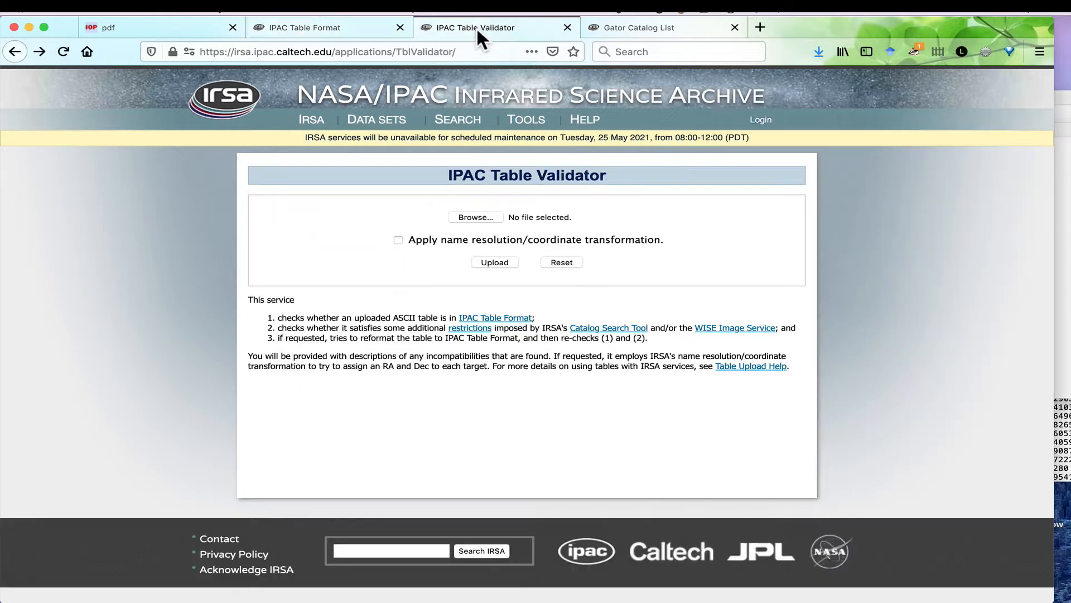
pyautogui.click(472, 216)
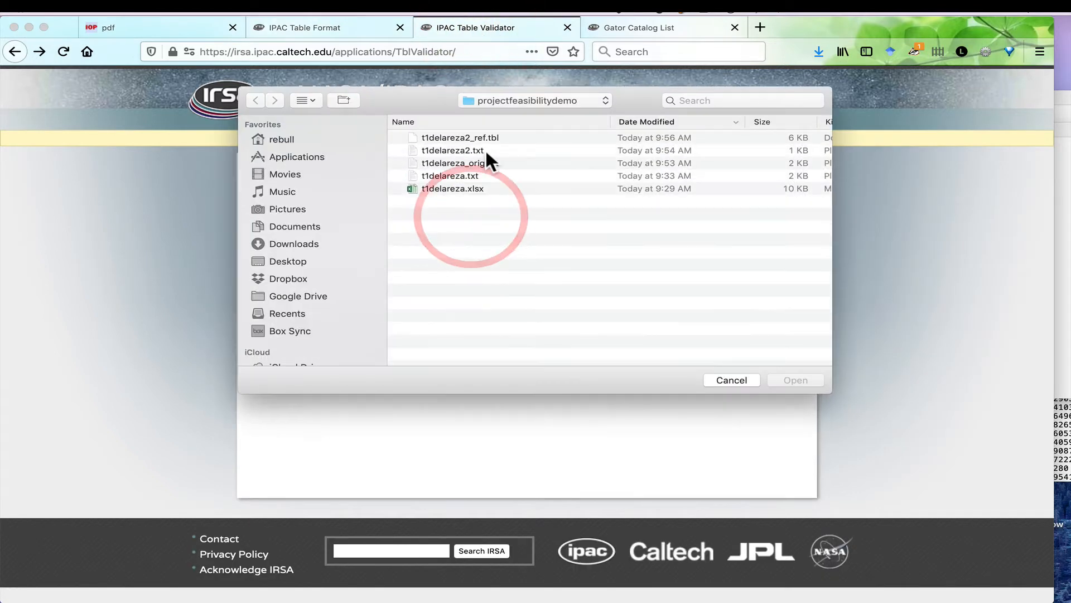
pyautogui.click(475, 150)
pyautogui.click(808, 379)
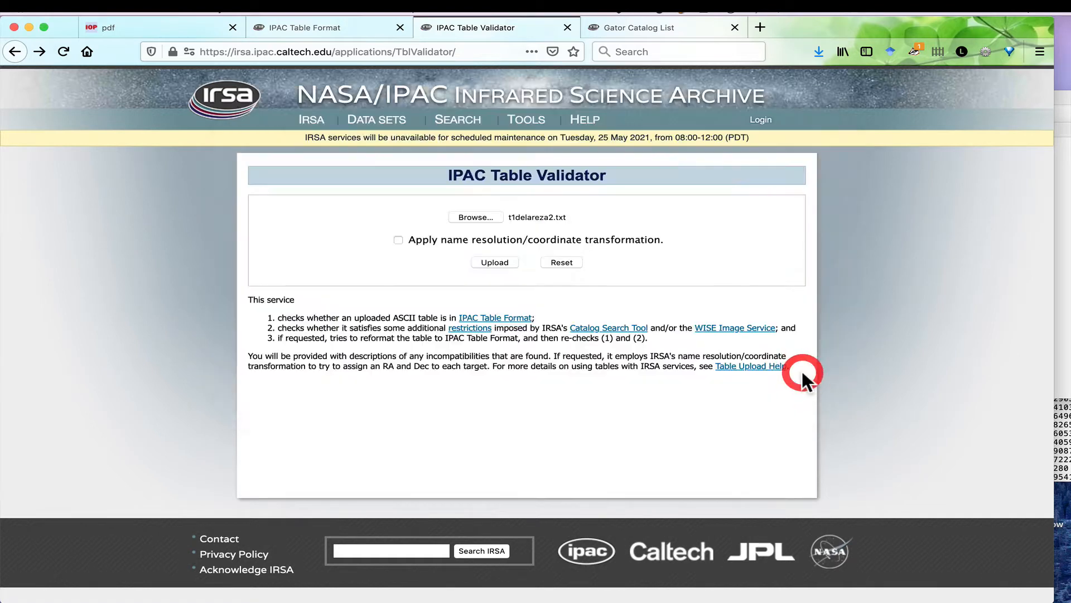
pyautogui.click(398, 241)
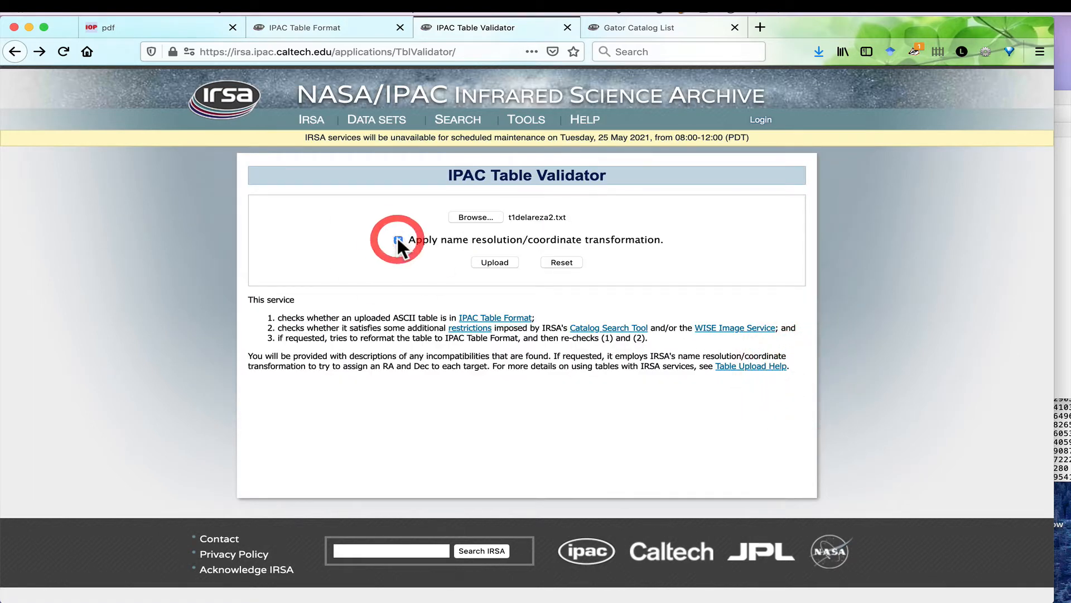
pyautogui.click(494, 262)
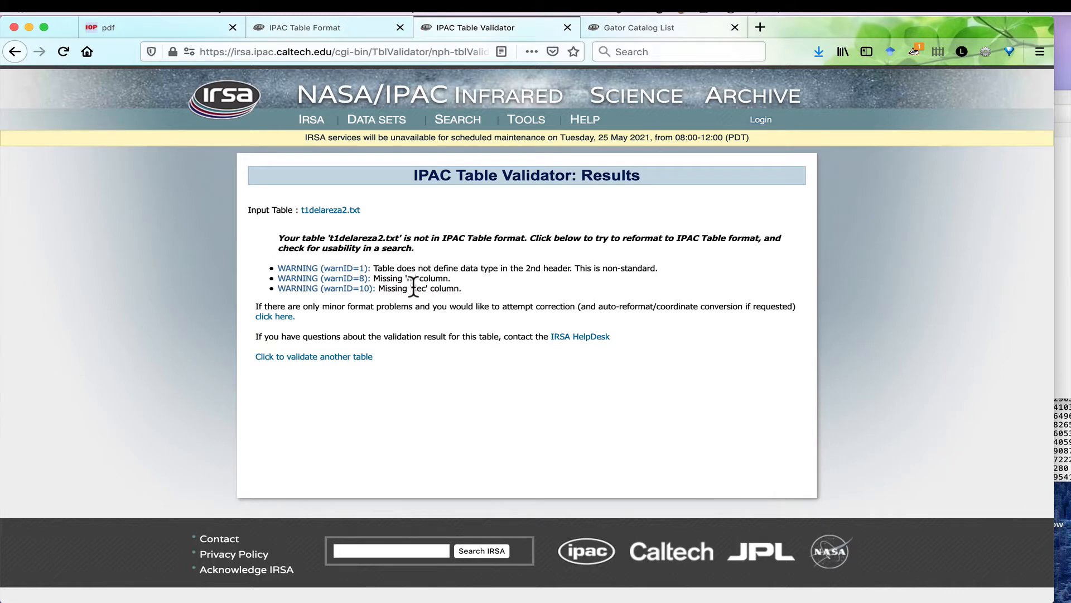
# Run the validator's automatic correction on the table and inspect the objects' coordinates in the reformatted t1delareza2_ref.txt.
pyautogui.click(266, 317)
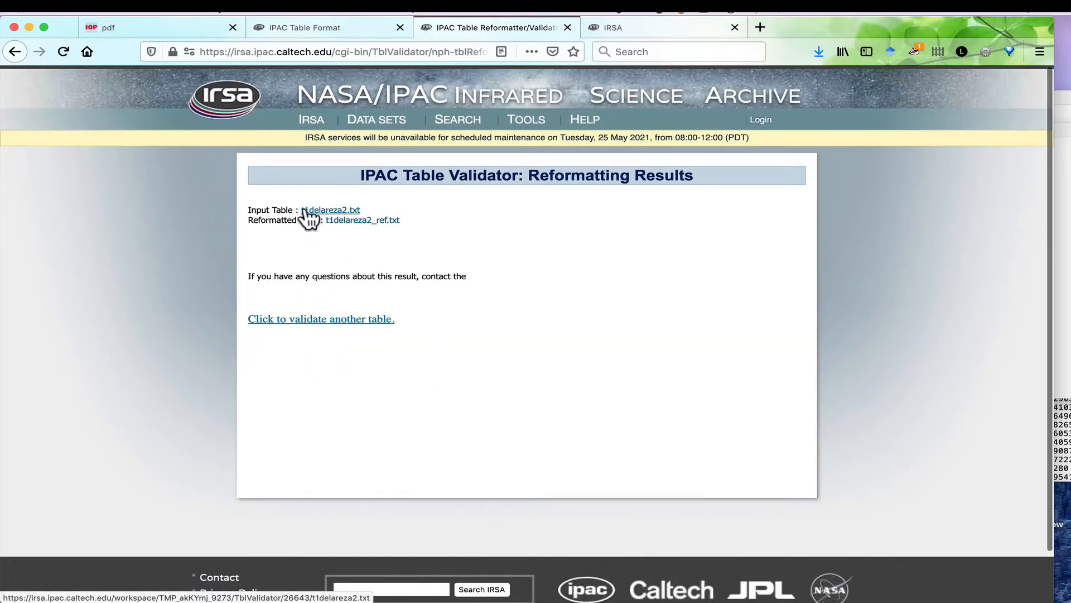
pyautogui.click(356, 223)
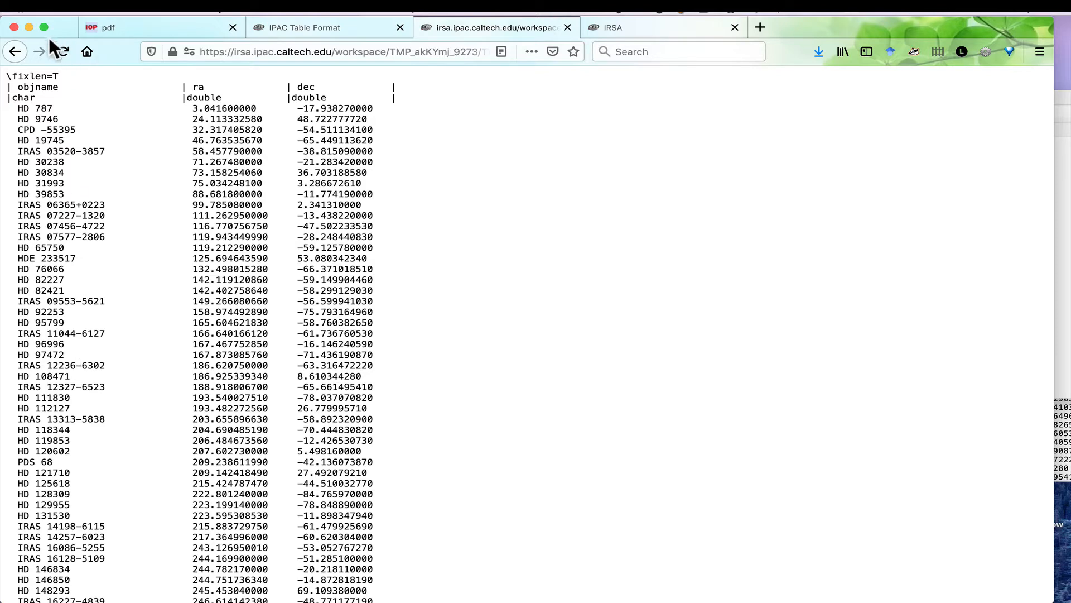
pyautogui.scroll(-1, 35, 79)
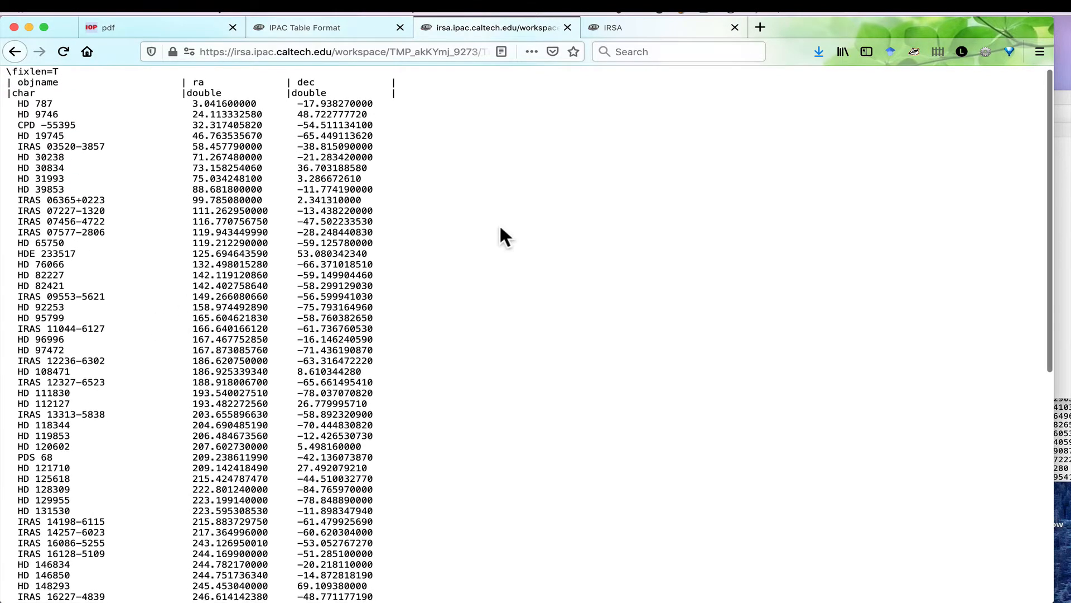
pyautogui.scroll(-3, 501, 229)
pyautogui.scroll(-10, 501, 229)
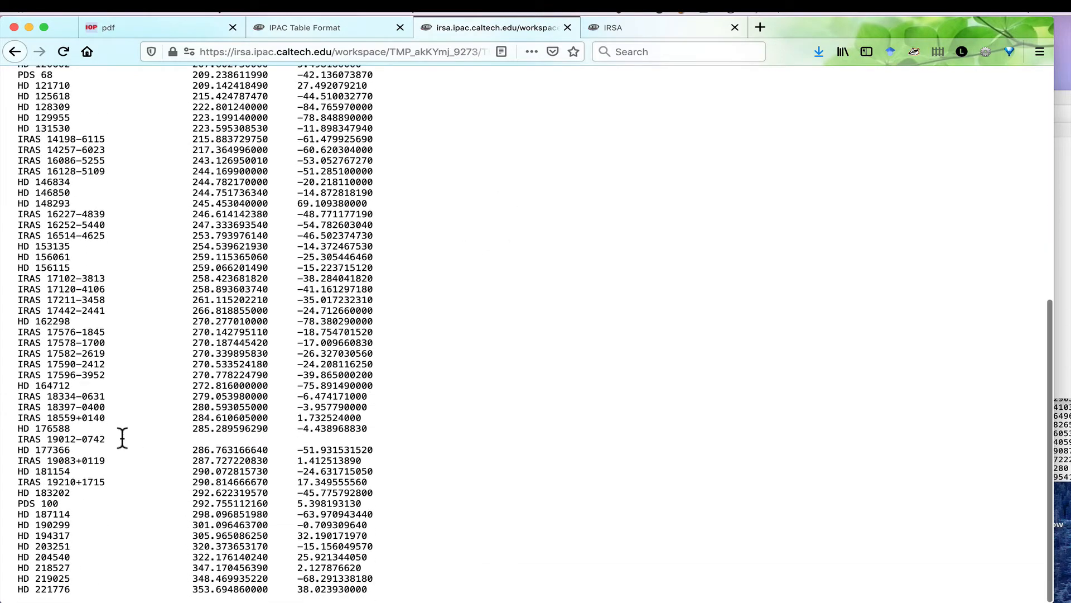
pyautogui.scroll(6, 232, 355)
pyautogui.scroll(6, 233, 353)
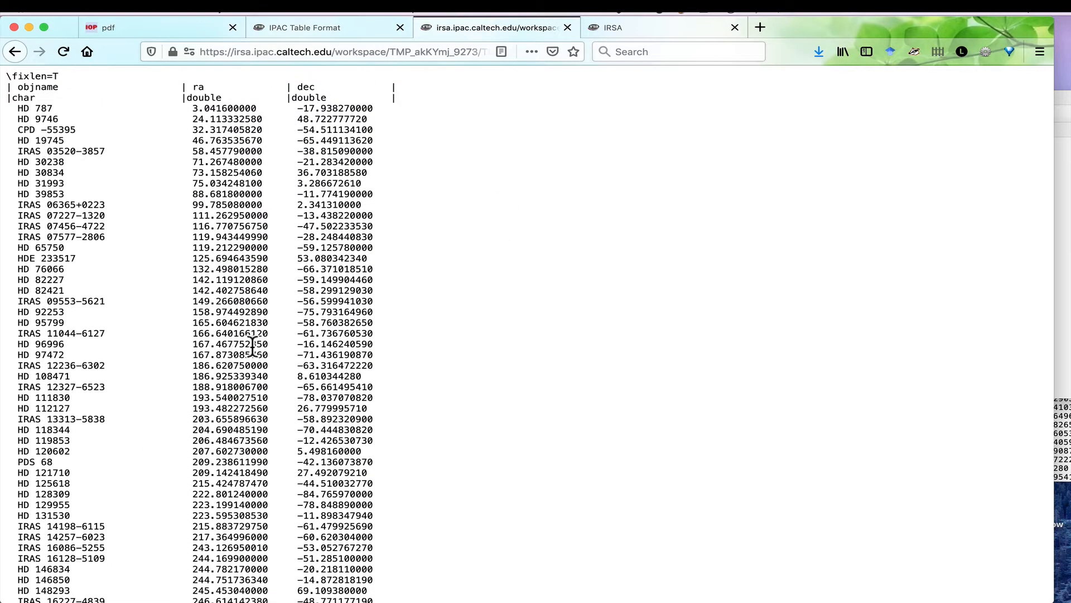
pyautogui.rightClick(377, 346)
pyautogui.click(400, 387)
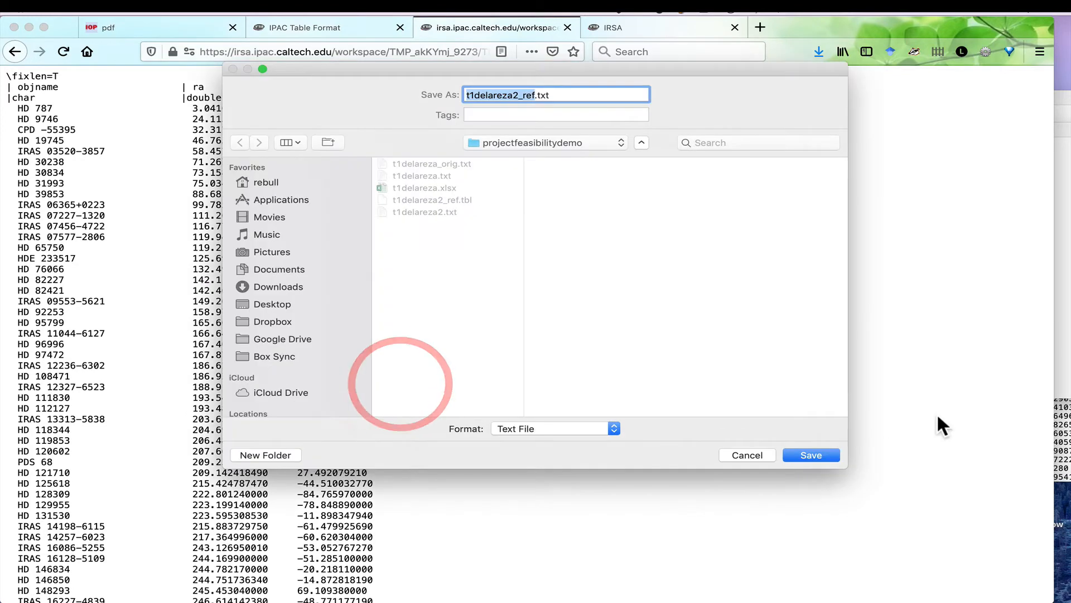
pyautogui.click(755, 444)
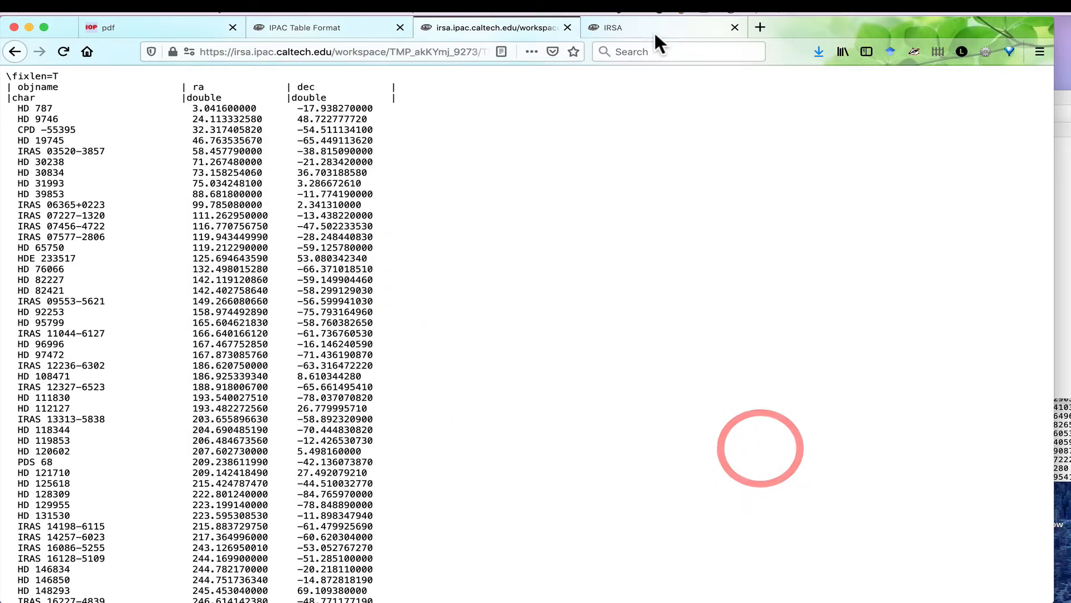
# Open the IRSA catalog search for the AllWISE Source Catalog within the WISE/NEOWISE collection.
pyautogui.click(654, 30)
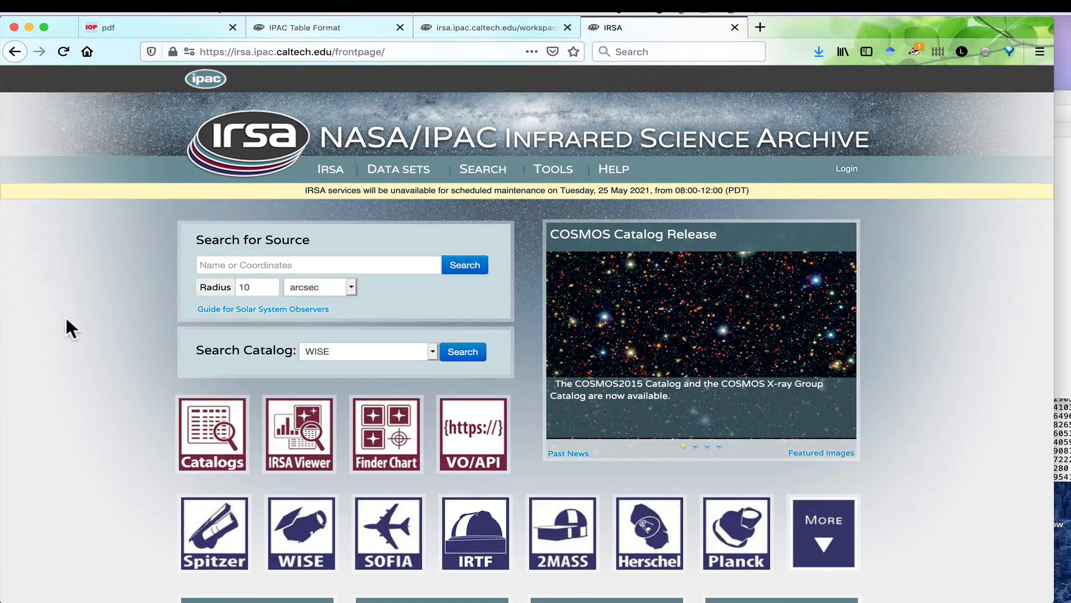
pyautogui.click(215, 430)
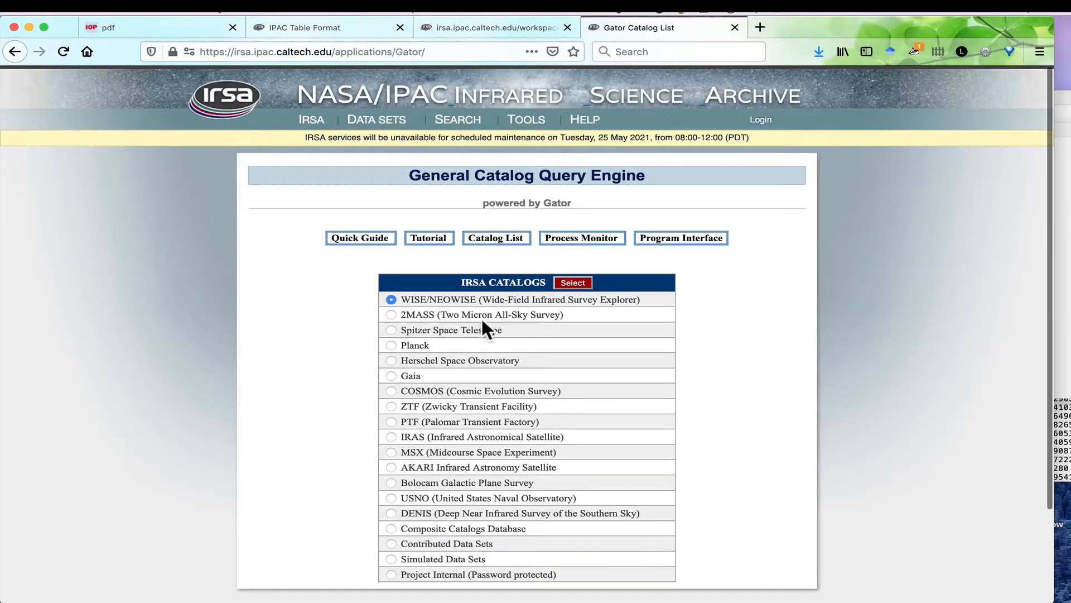
pyautogui.click(570, 284)
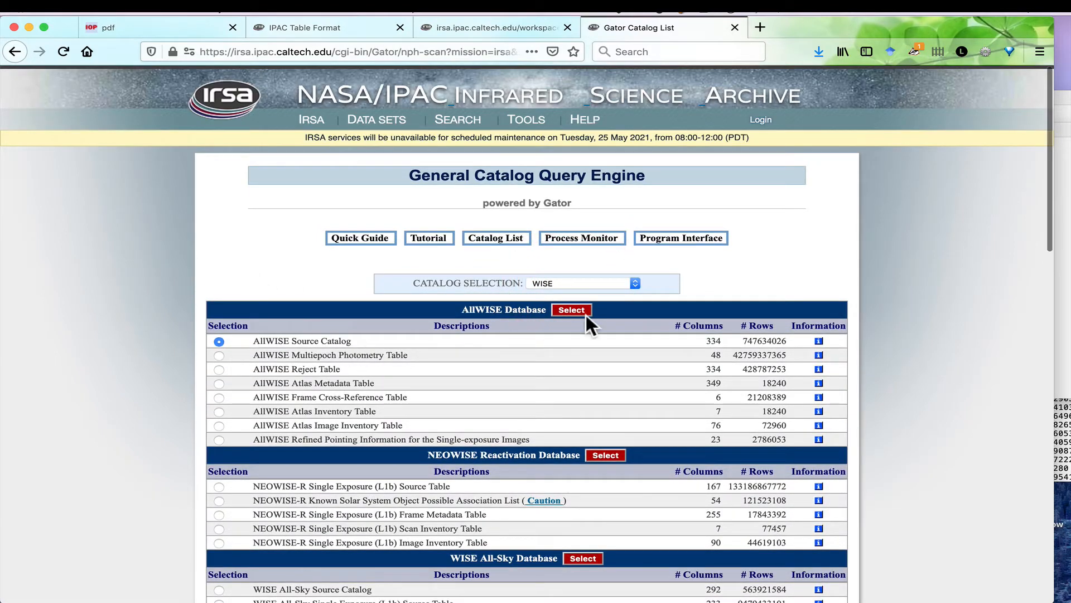
pyautogui.click(570, 310)
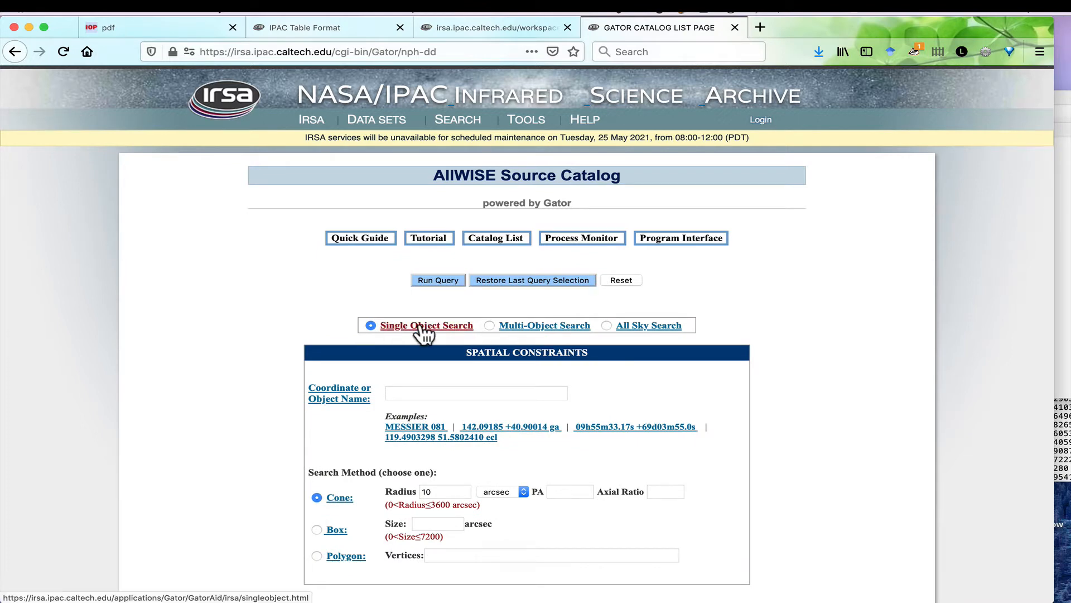
# Set the query to Multi-Object Search and upload t1delareza2_ref.tbl as the target table.
pyautogui.click(487, 324)
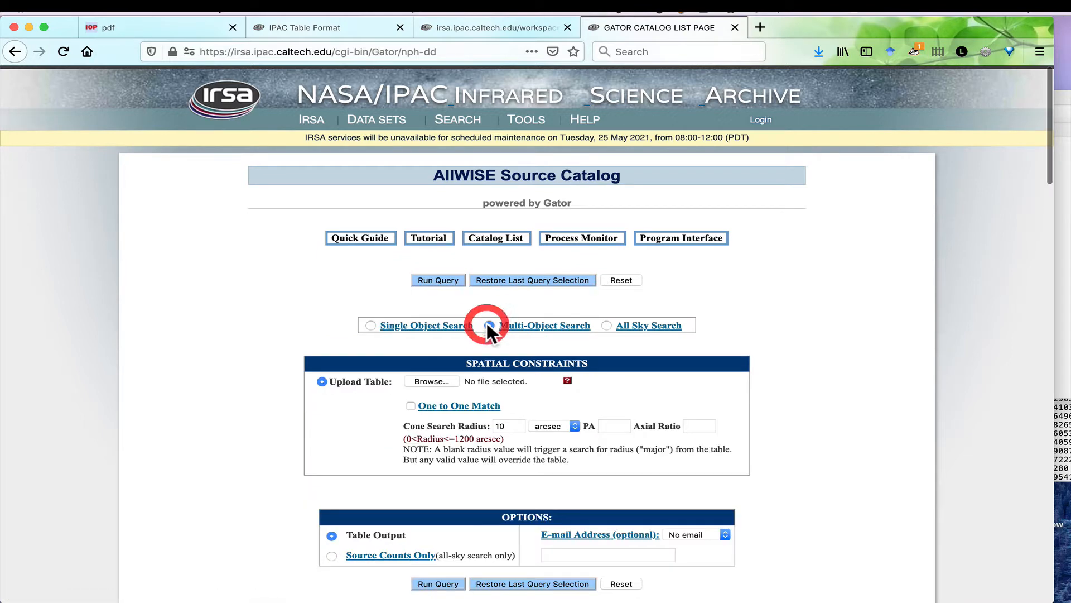
pyautogui.click(431, 378)
pyautogui.click(468, 137)
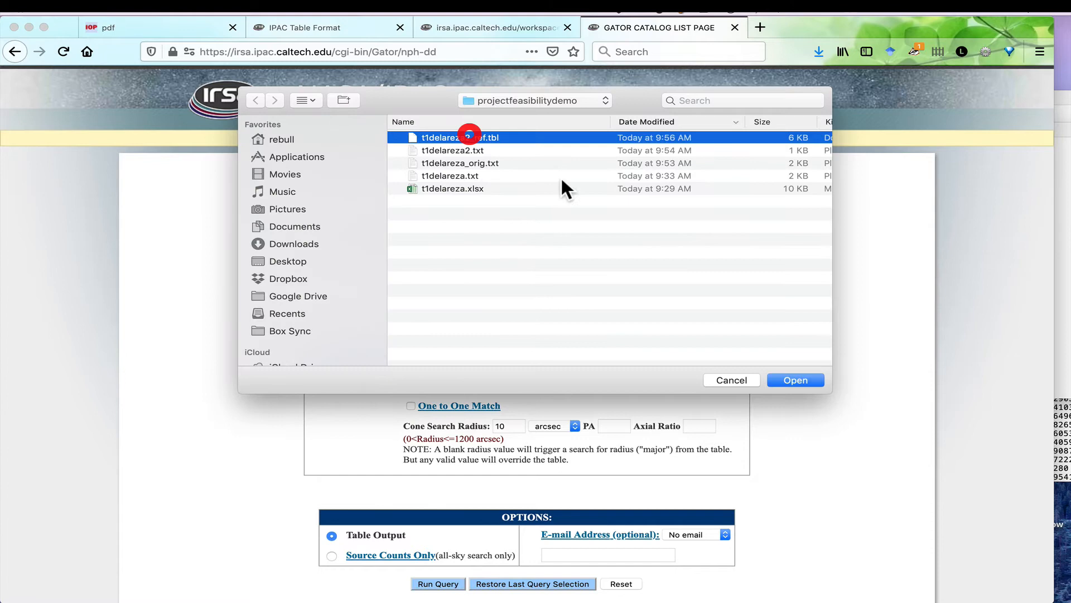
pyautogui.click(794, 381)
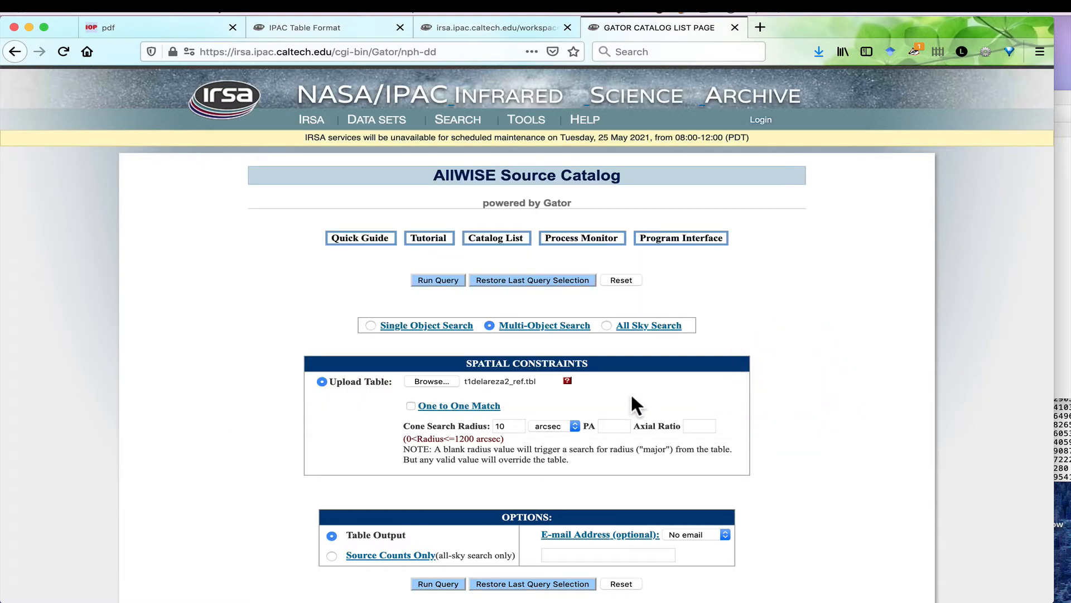
# Enable One to One Match for the uploaded targets and run the AllWISE query.
pyautogui.scroll(-3, 362, 403)
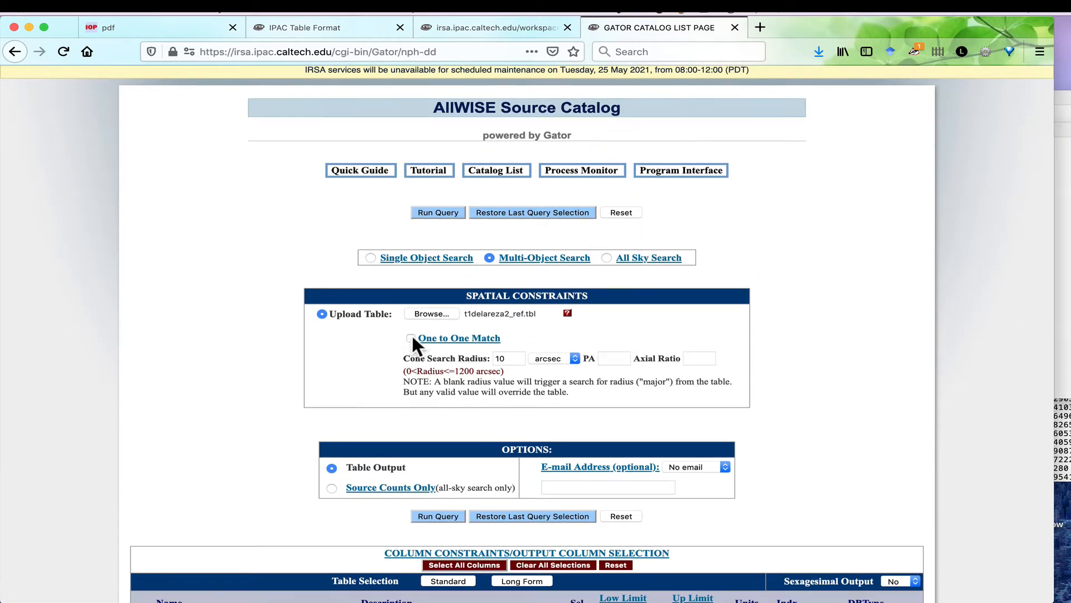
pyautogui.click(411, 337)
pyautogui.click(188, 28)
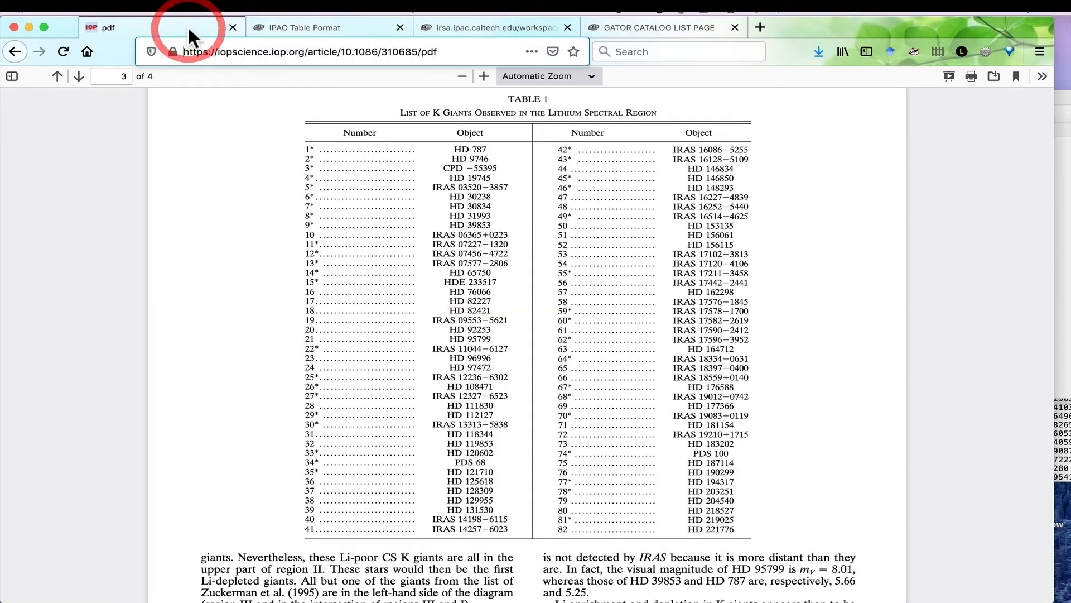
pyautogui.click(604, 26)
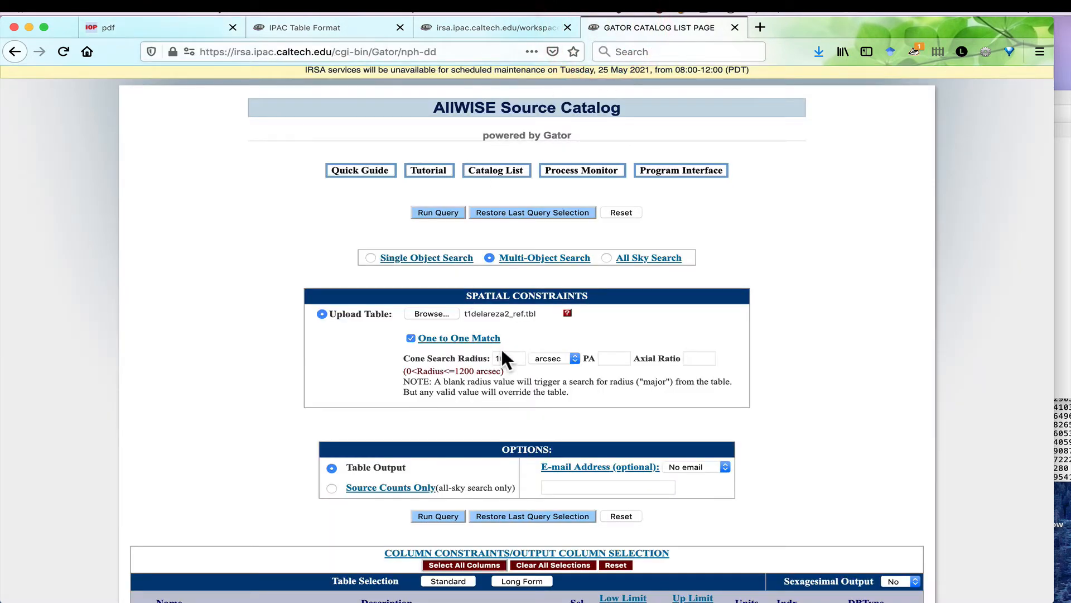
pyautogui.click(445, 212)
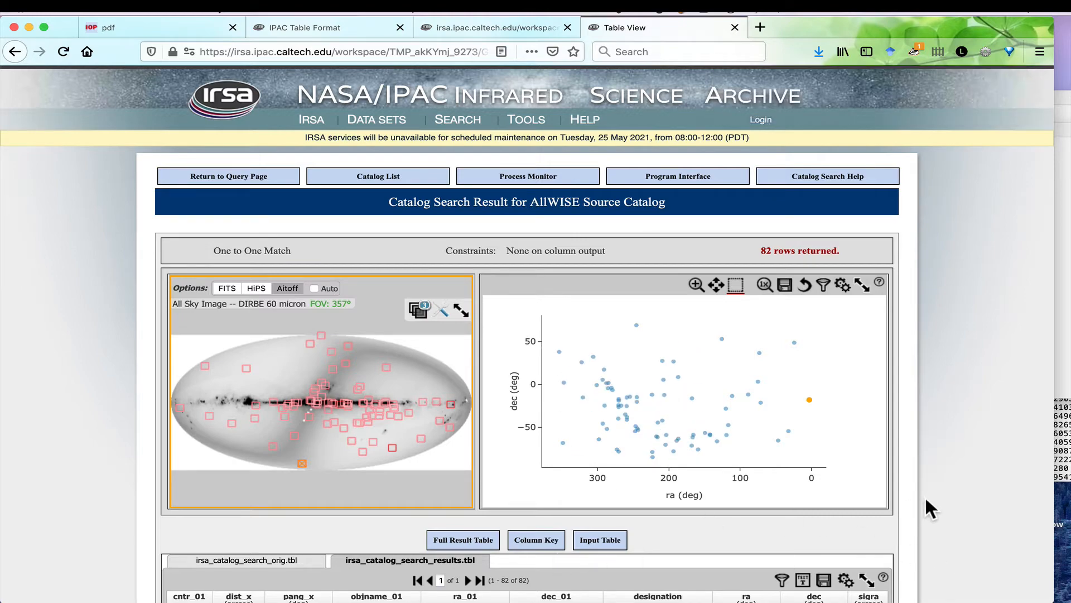
# Examine the match distances and missing counterparts throughout the AllWISE search results table.
pyautogui.scroll(-5, 925, 496)
pyautogui.scroll(-2, 944, 497)
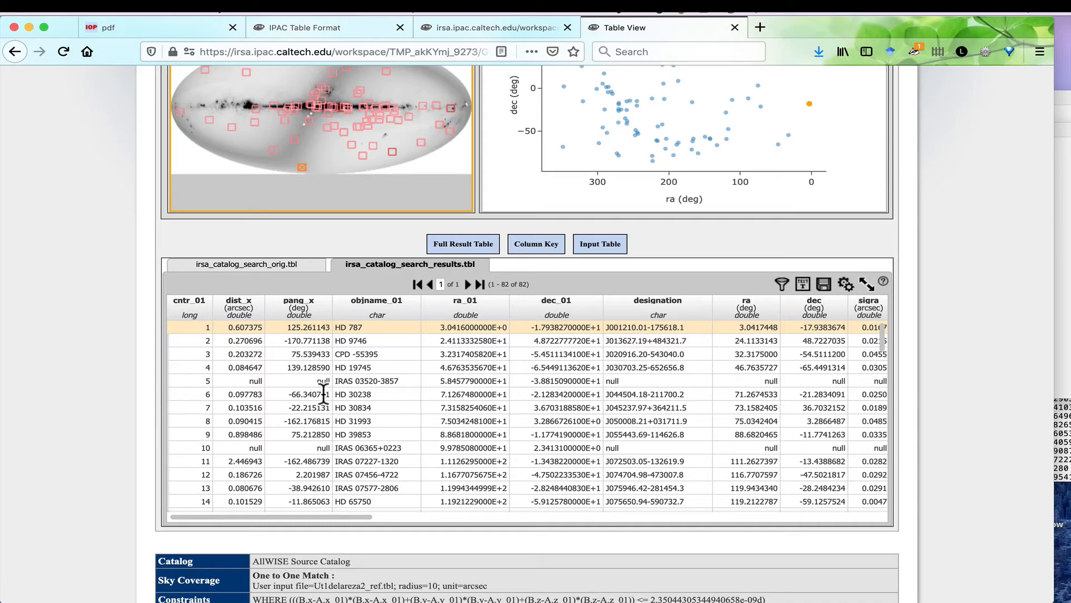
pyautogui.scroll(-2, 324, 390)
pyautogui.scroll(-8, 328, 398)
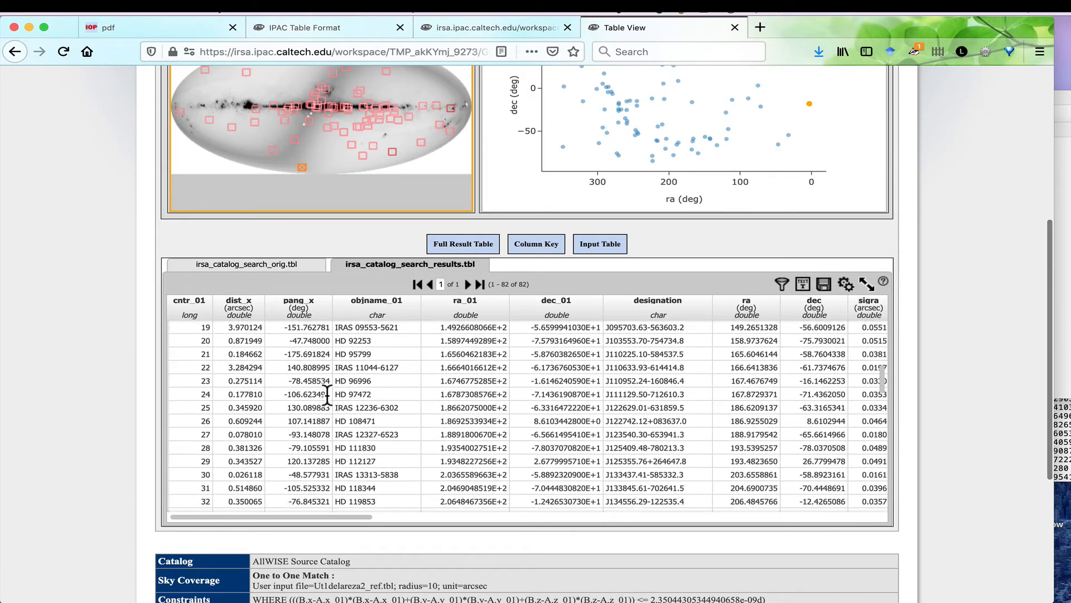
pyautogui.scroll(-7, 327, 396)
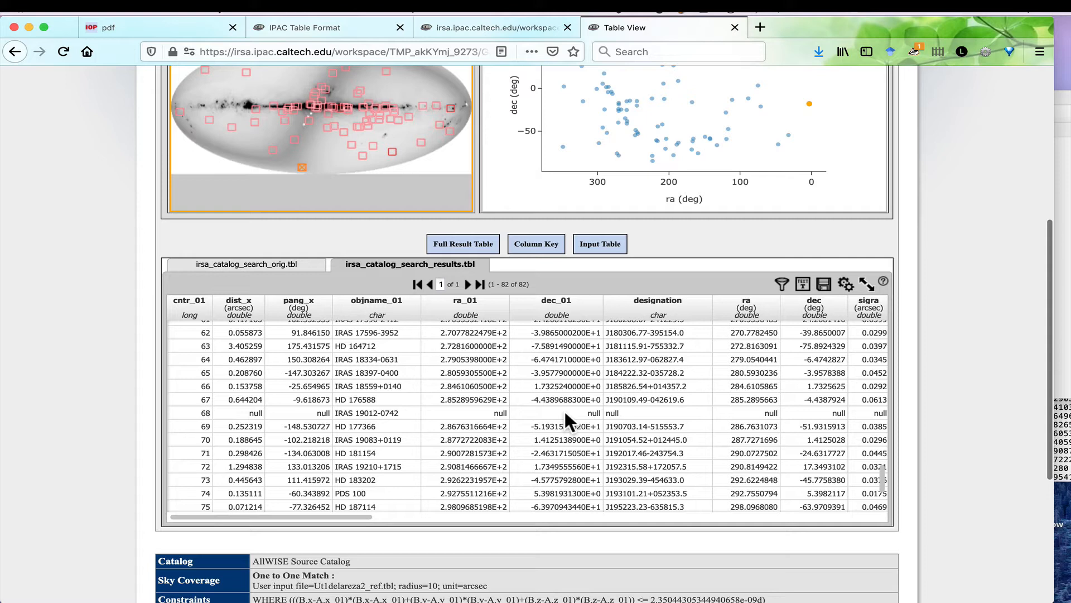
pyautogui.scroll(3, 564, 409)
pyautogui.scroll(3, 983, 295)
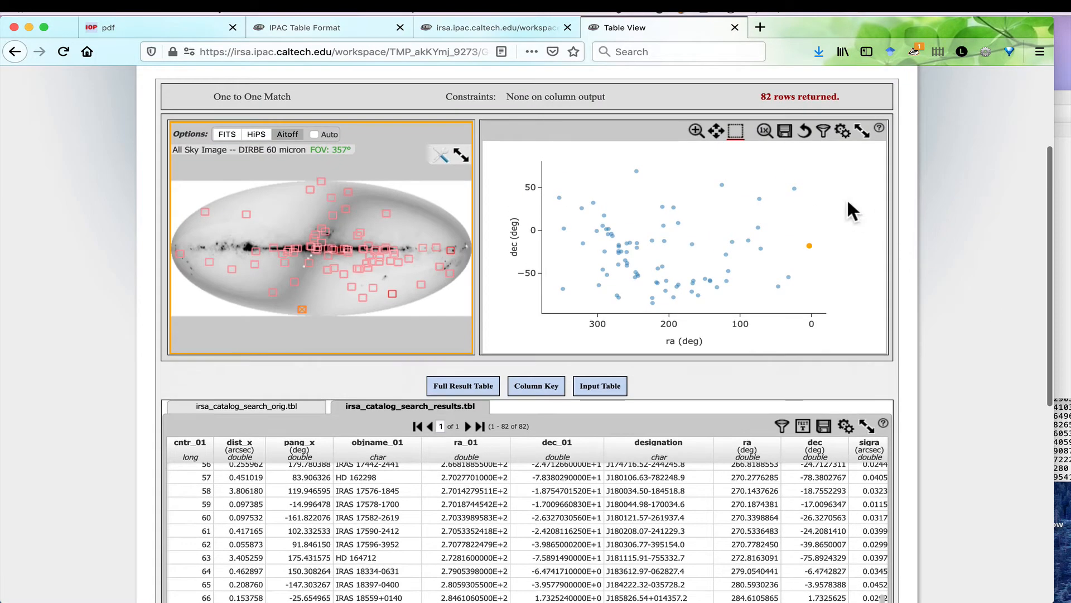
# Change the scatter plot to show cntr_01 on the X axis and dist_x on the Y axis.
pyautogui.click(841, 132)
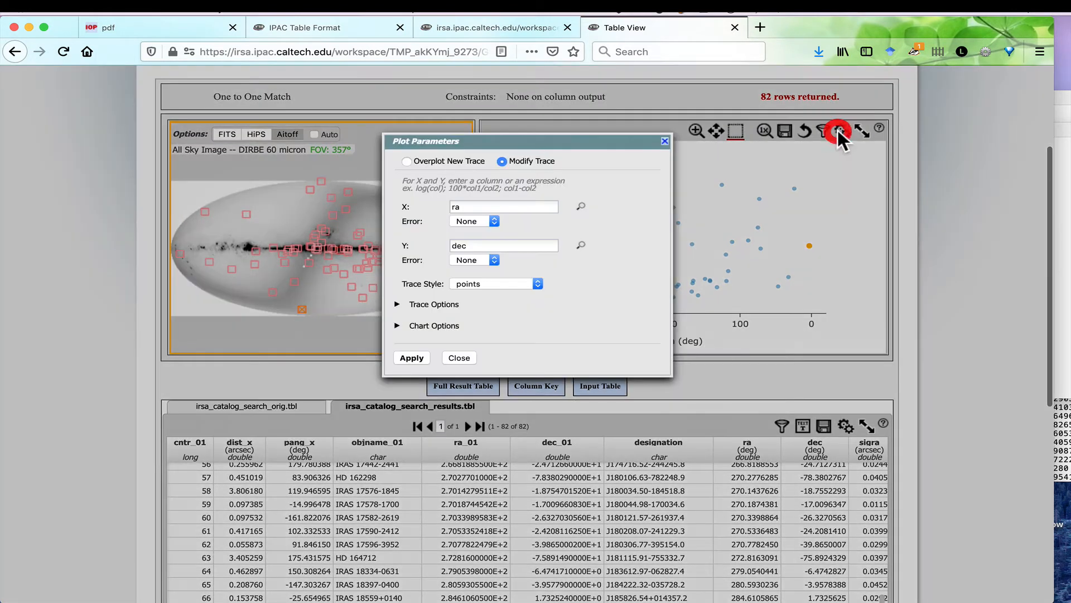
pyautogui.click(457, 207)
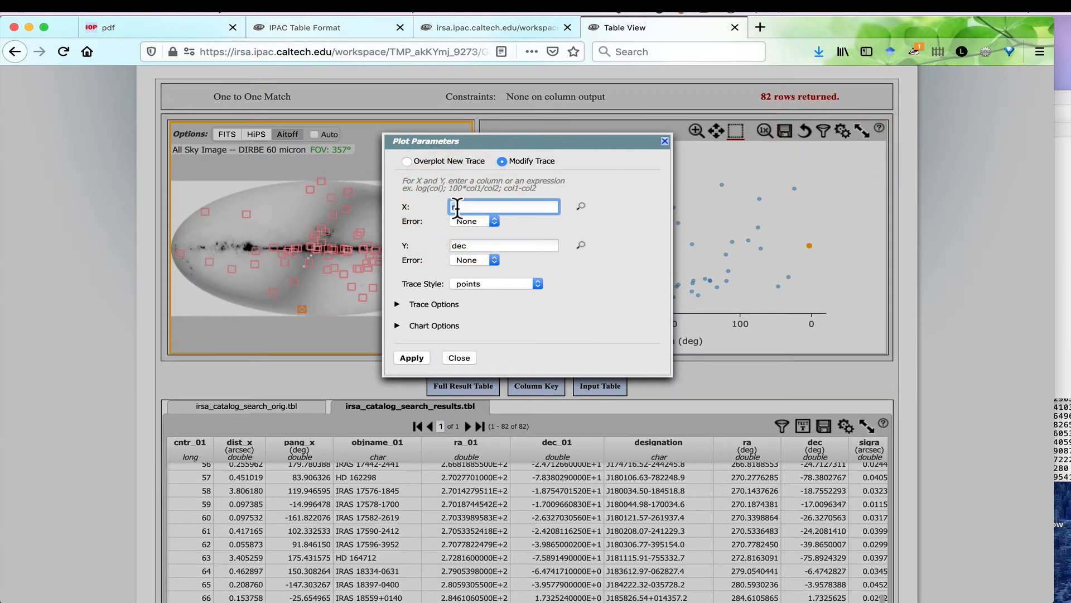
pyautogui.press('BackSpace')
pyautogui.write('cnt')
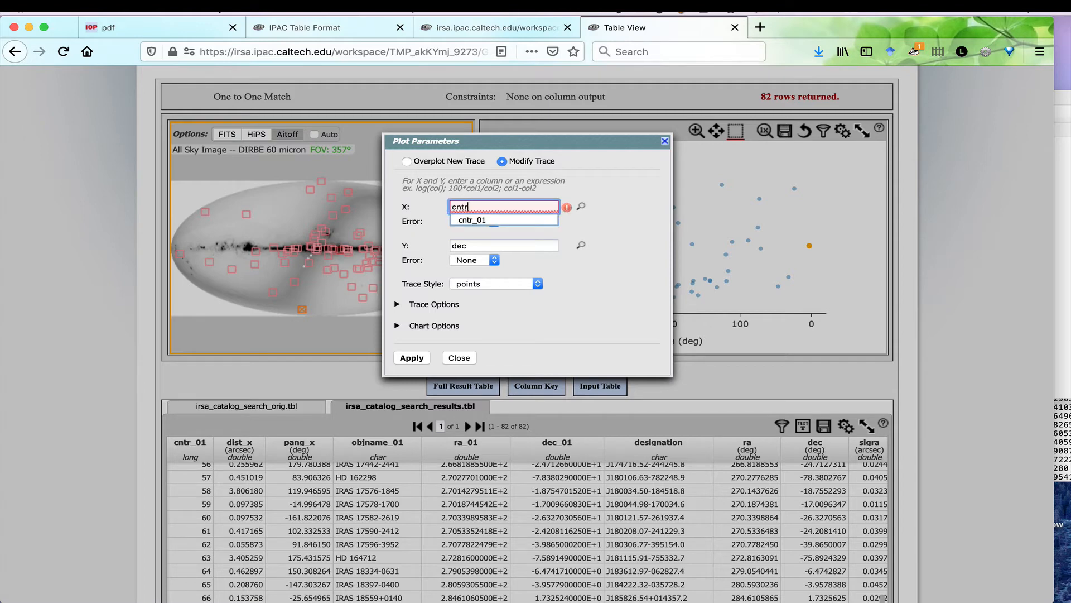
pyautogui.click(470, 220)
pyautogui.click(474, 246)
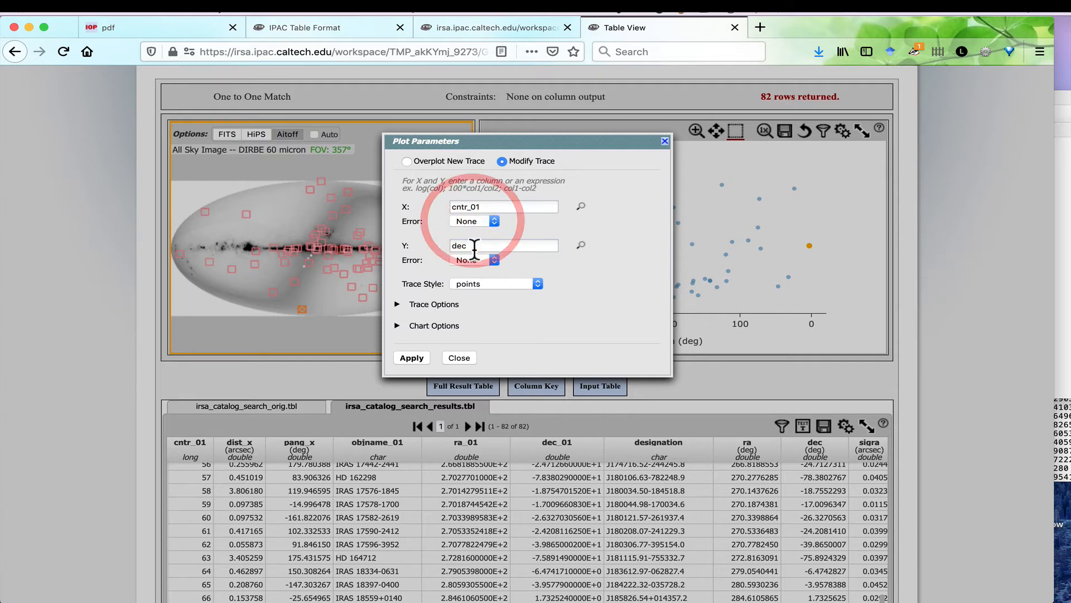
pyautogui.write('dist')
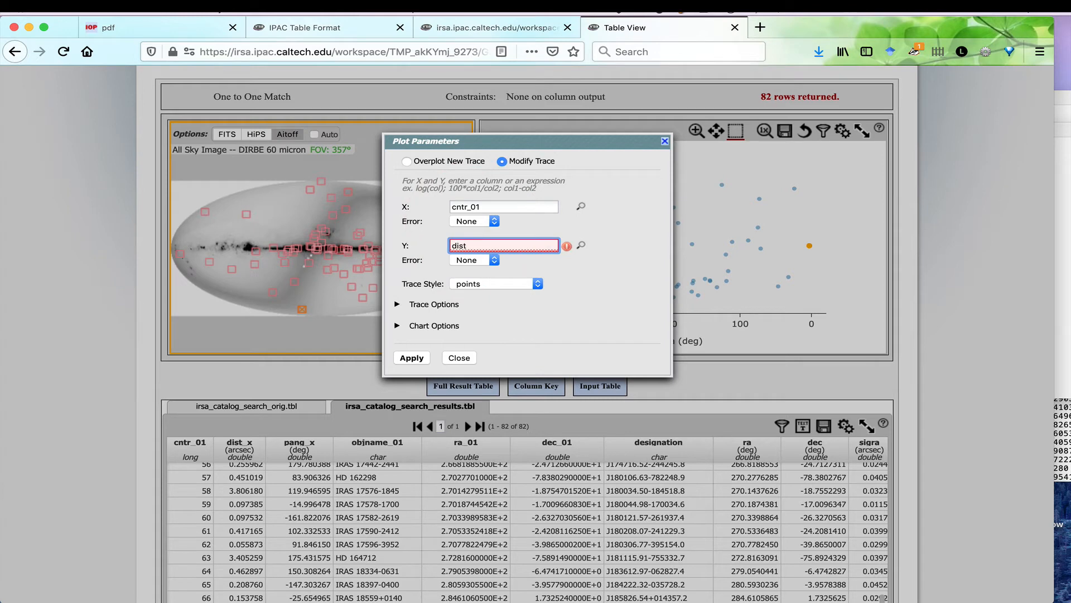
pyautogui.write('_x')
pyautogui.click(411, 357)
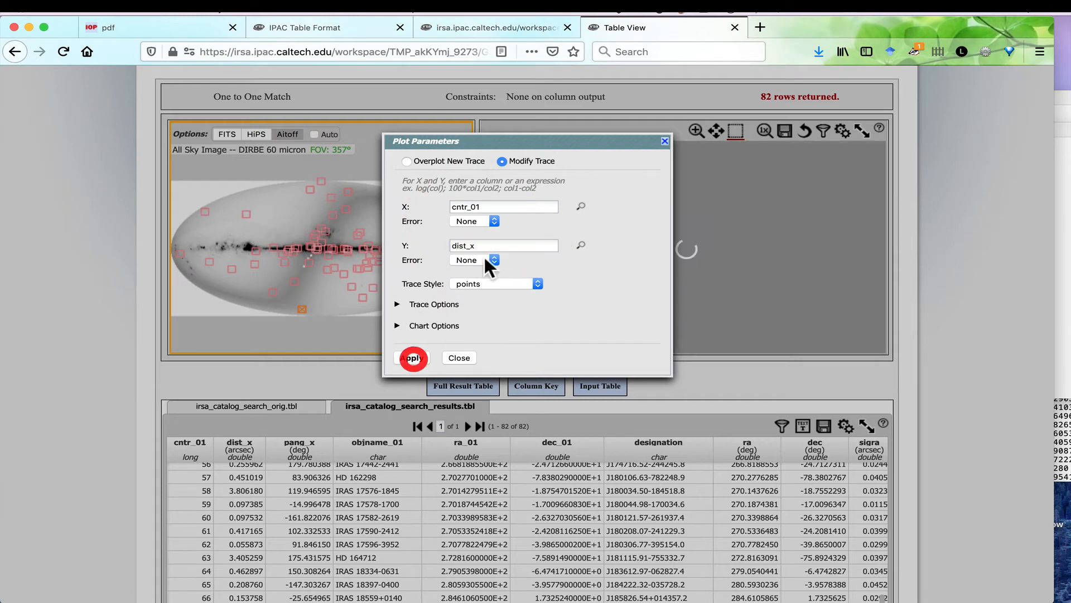
# Set the scatter plot's X expression to w1mpro-w4mpro with its error left at None.
pyautogui.moveTo(554, 144); pyautogui.dragTo(286, 136)
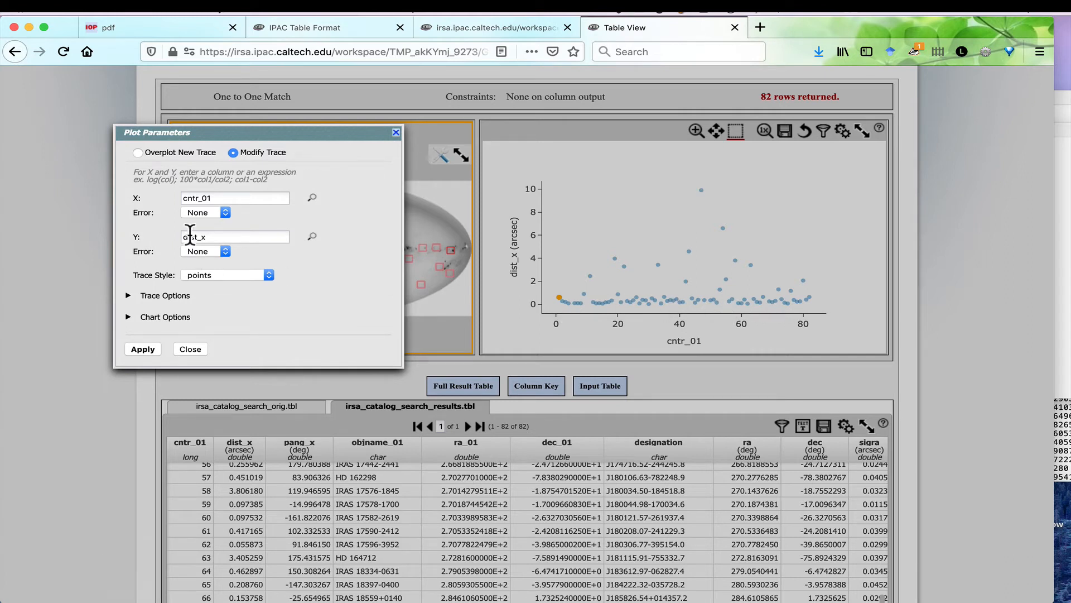
pyautogui.doubleClick(205, 198)
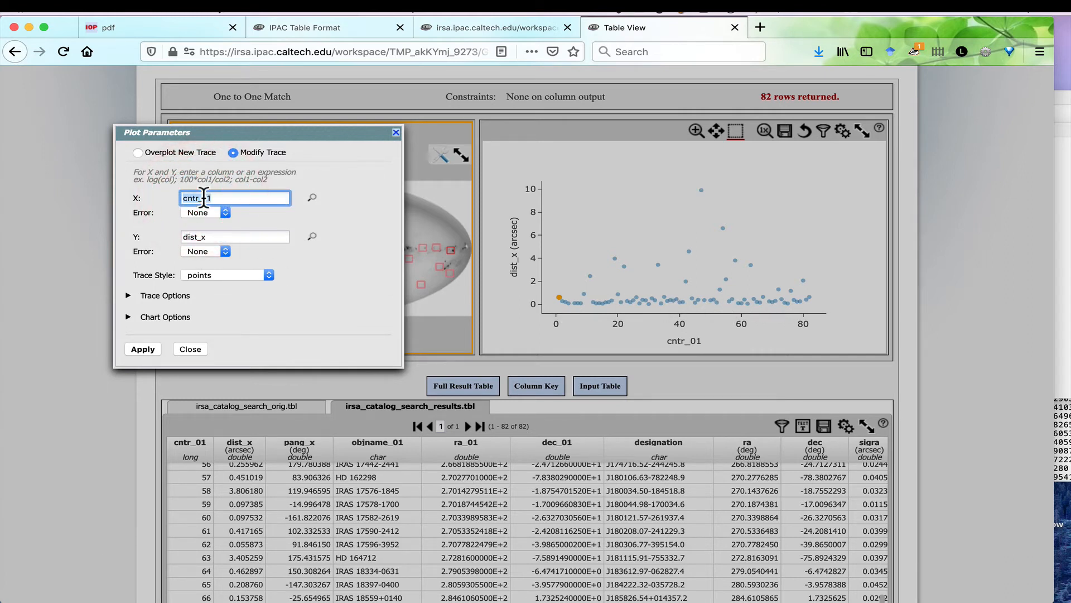
pyautogui.write('w1mpro-w4mpro')
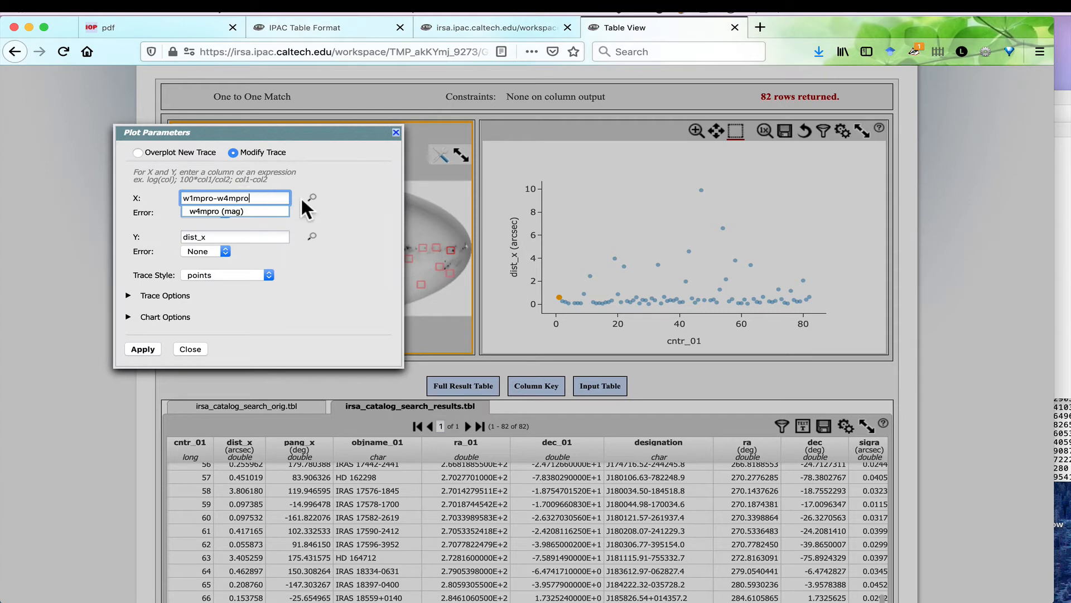
pyautogui.scroll(-1, 350, 161)
pyautogui.click(312, 175)
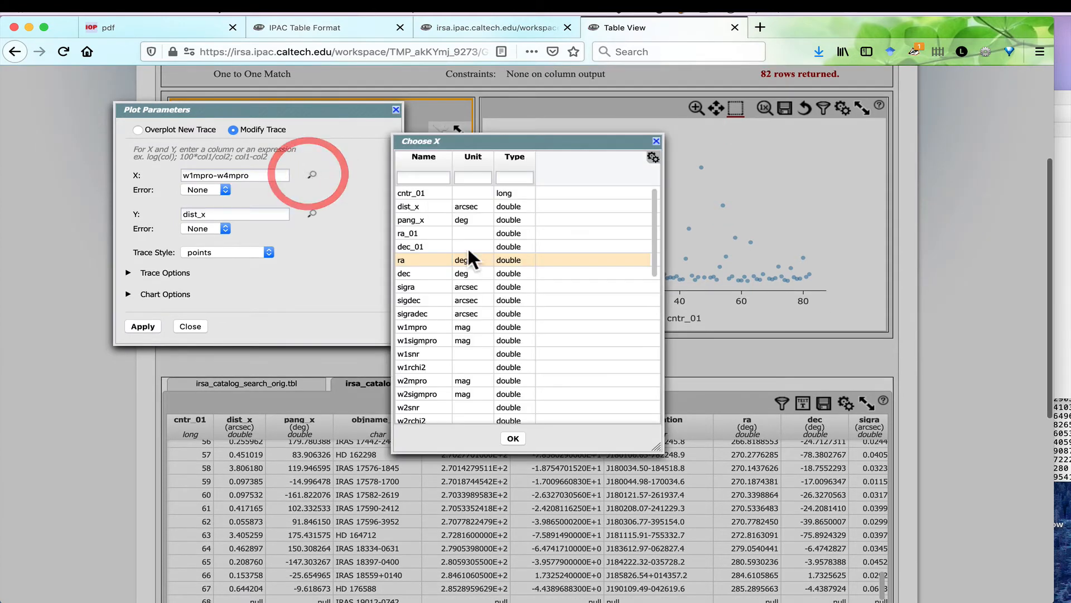
pyautogui.click(657, 141)
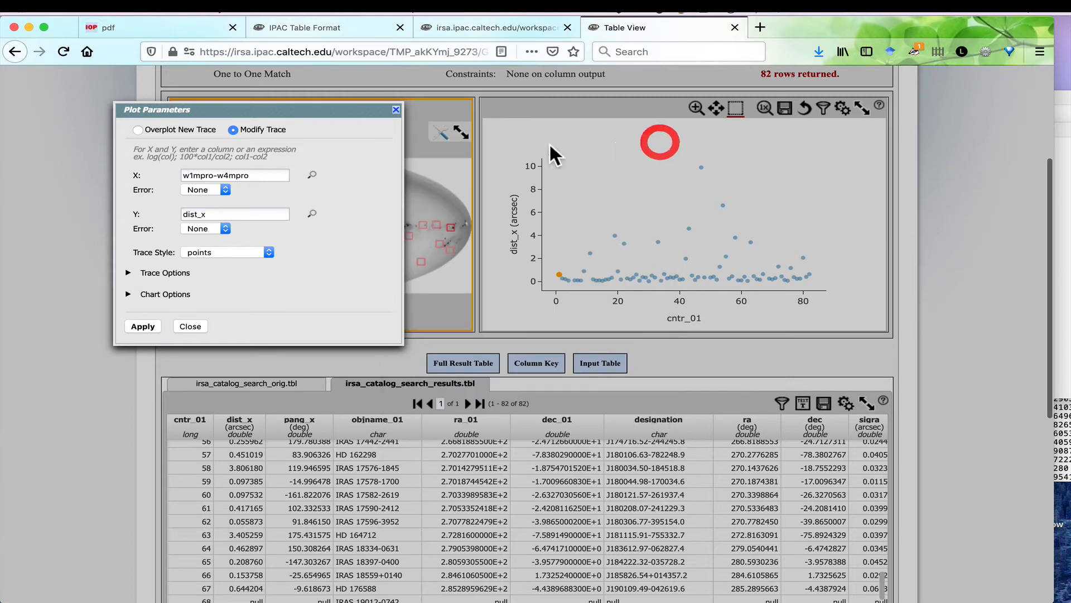
pyautogui.click(221, 189)
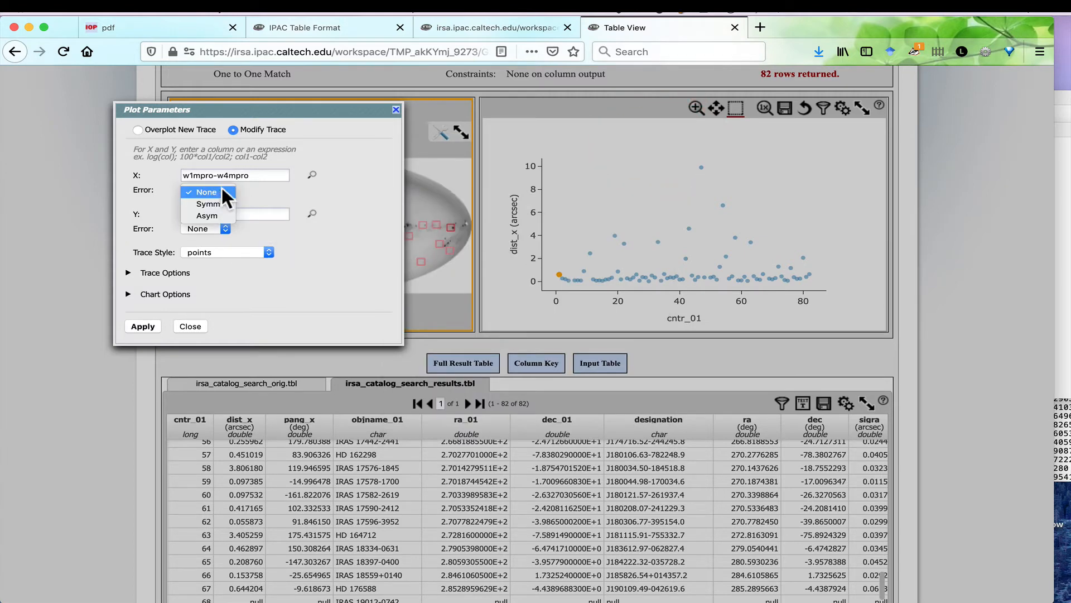
pyautogui.click(275, 189)
# Set the plot's Y column to w1mpro and expand the trace options, keeping the circle symbol and no Y error.
pyautogui.click(212, 214)
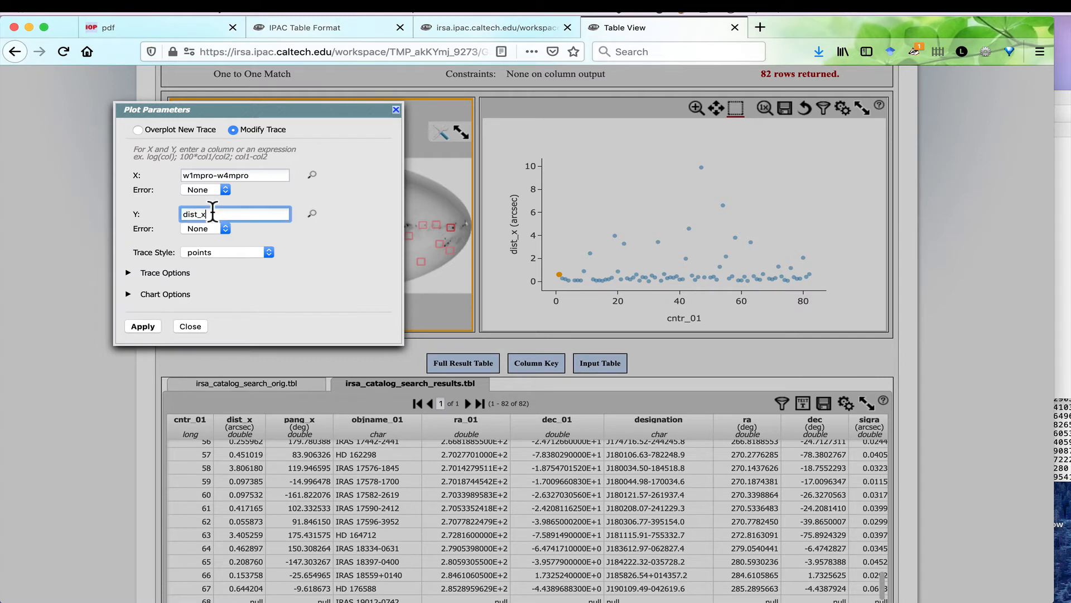
pyautogui.doubleClick(213, 214)
pyautogui.write('w1mpro')
pyautogui.click(268, 273)
pyautogui.click(205, 229)
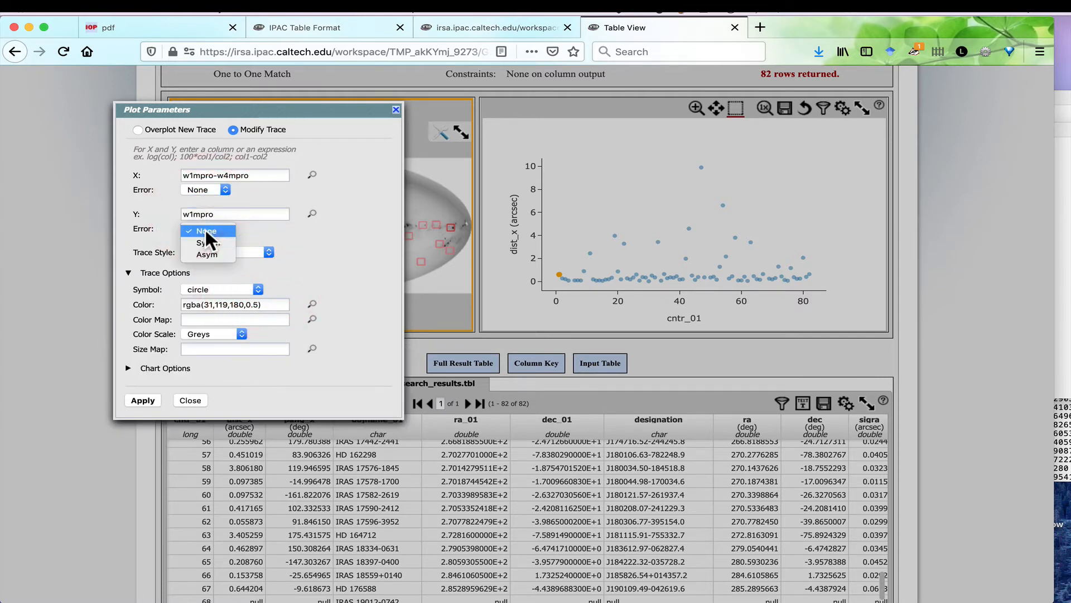
pyautogui.click(262, 225)
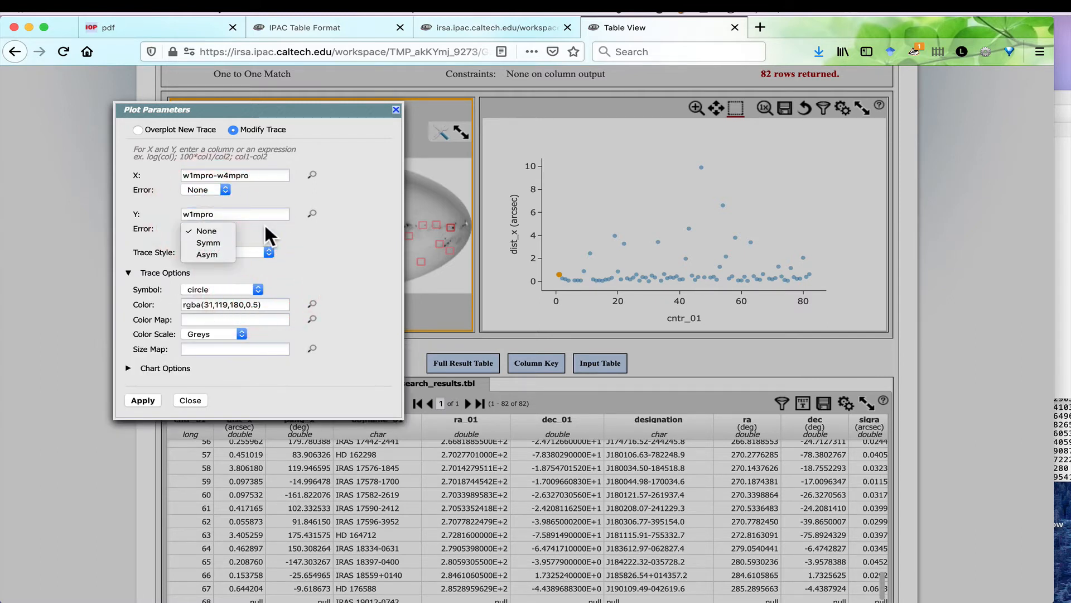
pyautogui.click(214, 288)
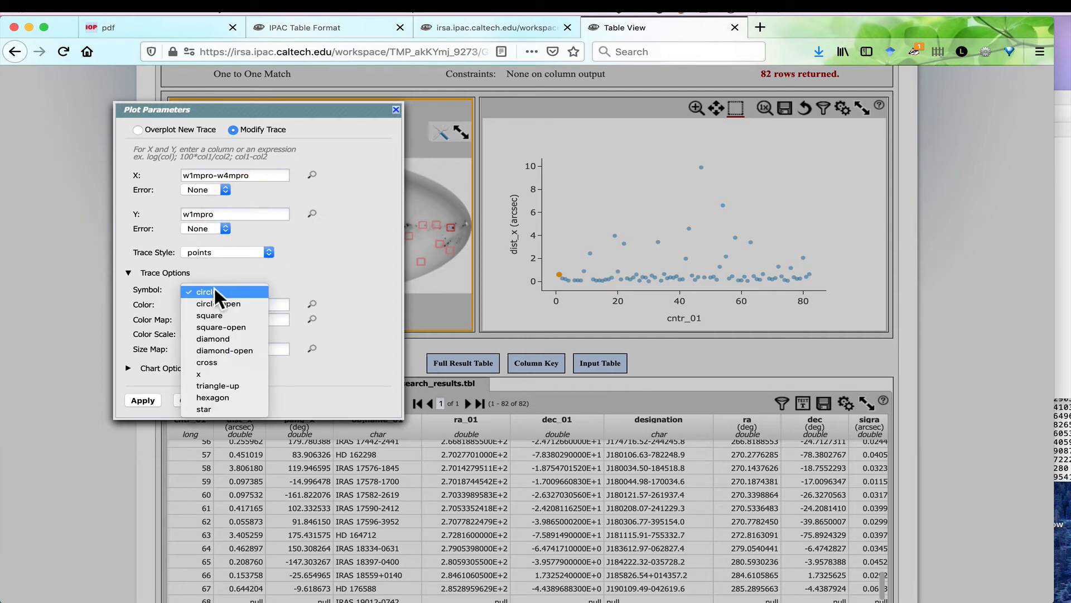
pyautogui.click(378, 267)
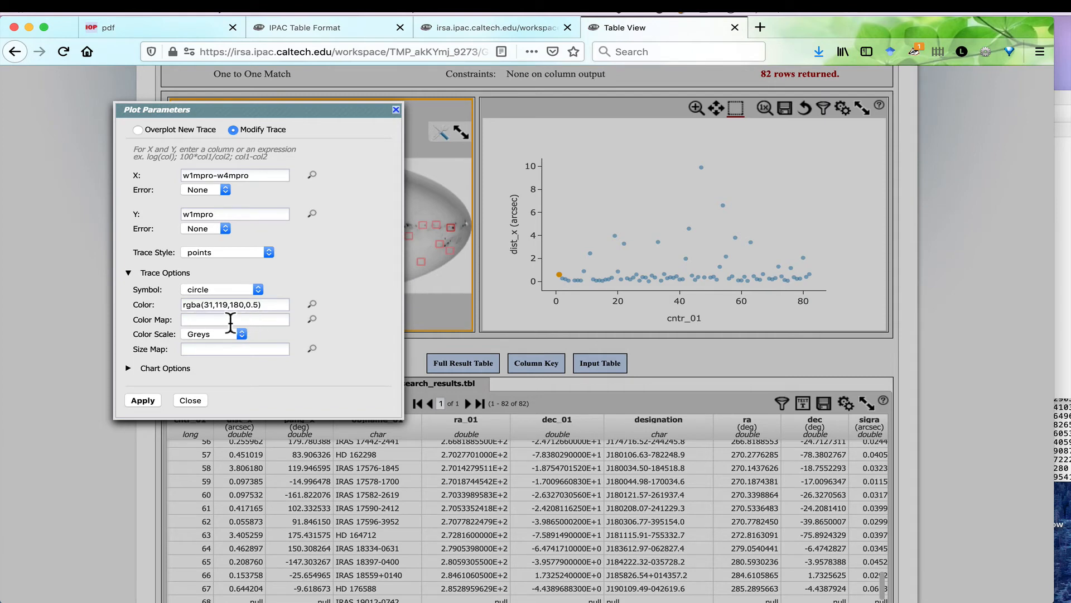
# In the chart options, label the X axis [W1]-[W4], label the Y axis [W1] and reverse the Y axis.
pyautogui.click(129, 369)
pyautogui.click(194, 397)
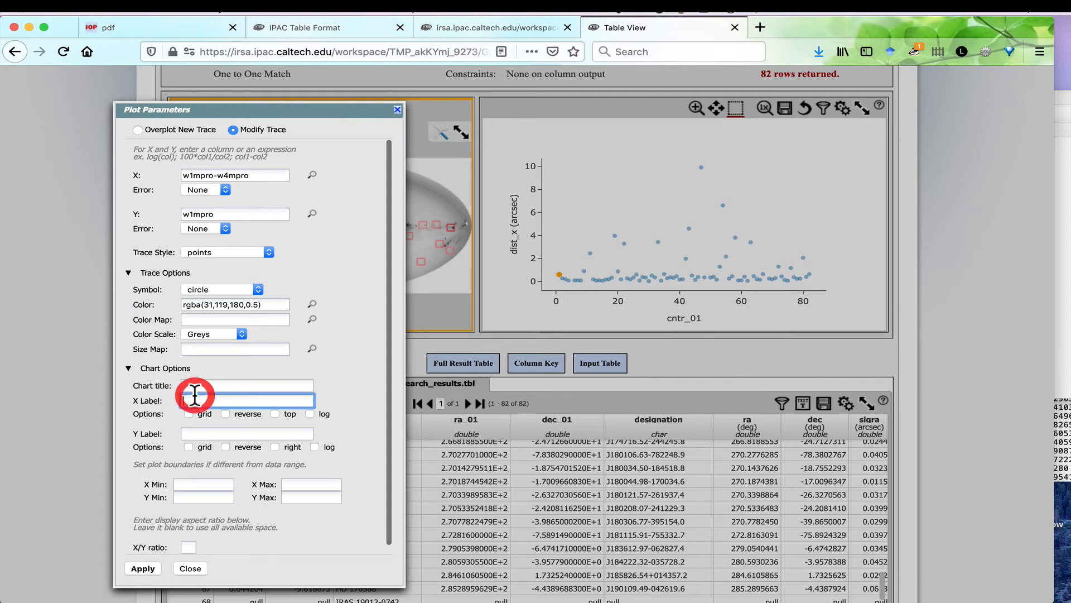
pyautogui.write('[W1]')
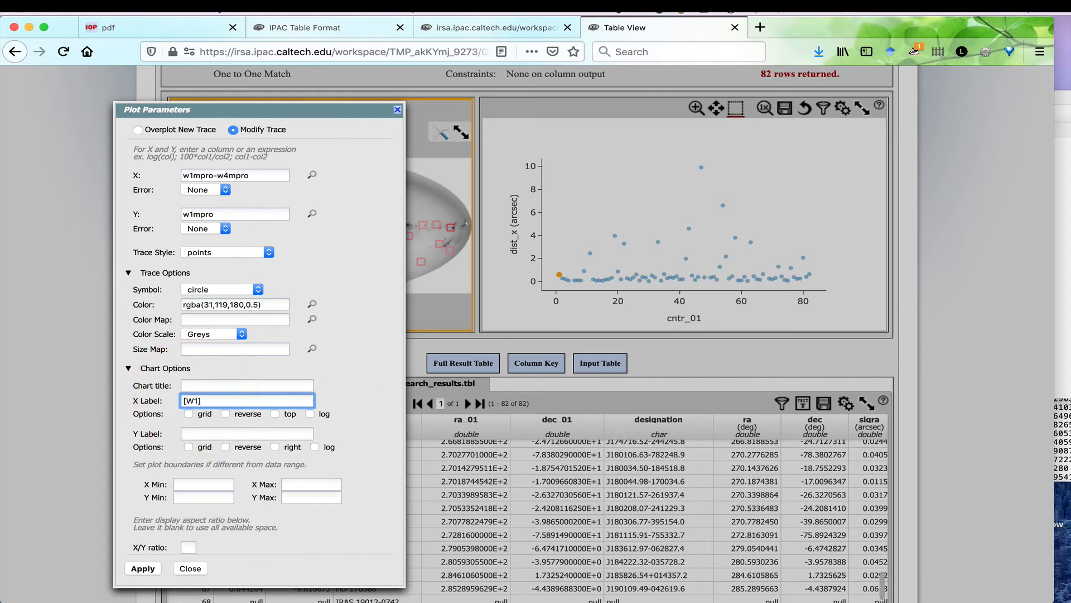
pyautogui.write('-[W4]')
pyautogui.scroll(1, 205, 447)
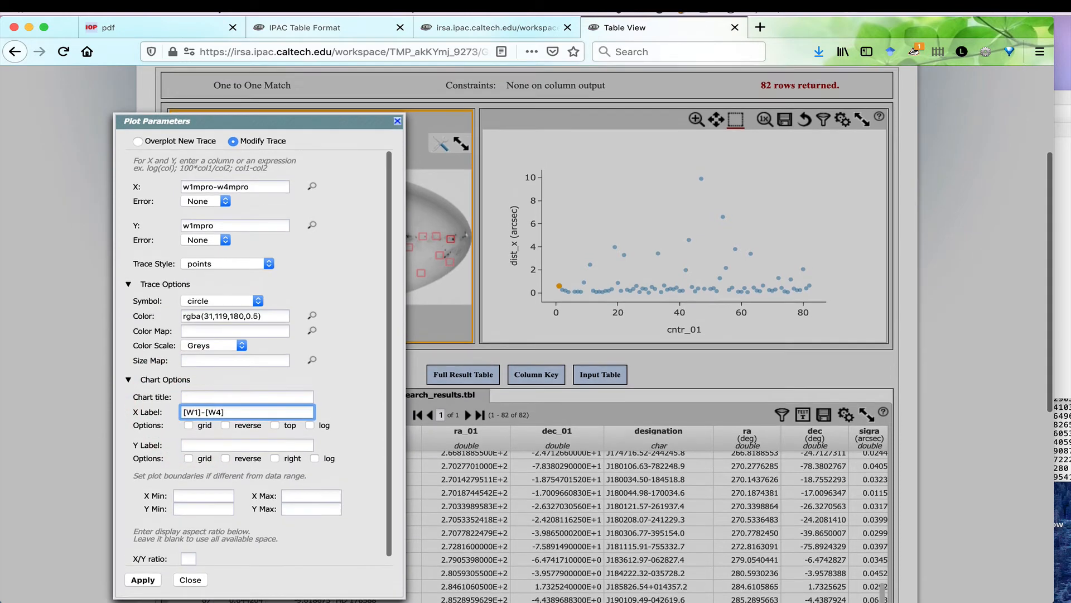
pyautogui.click(205, 458)
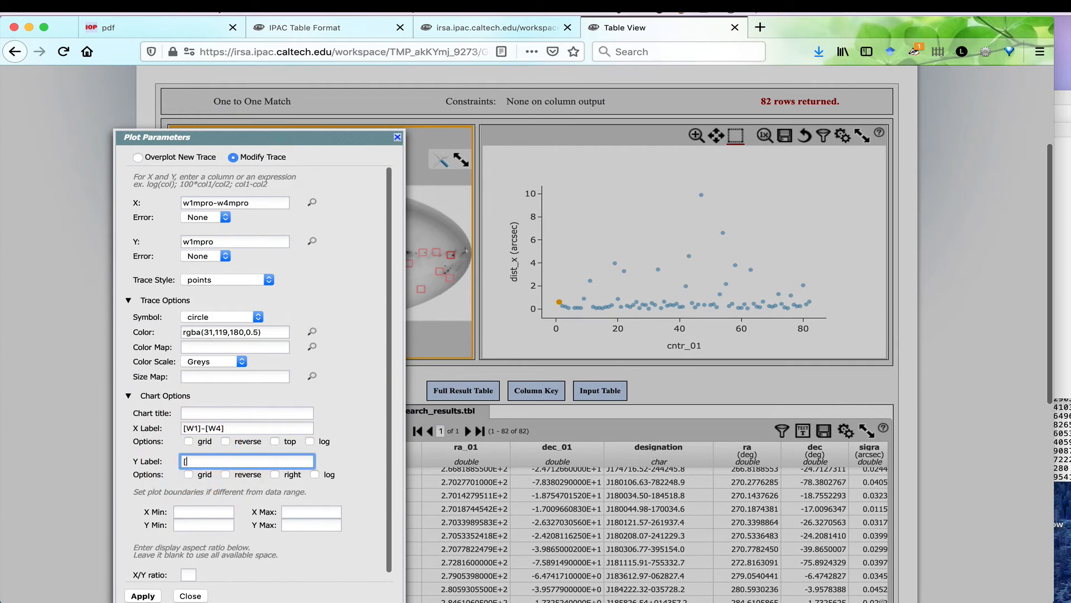
pyautogui.write('[W1]')
pyautogui.click(225, 474)
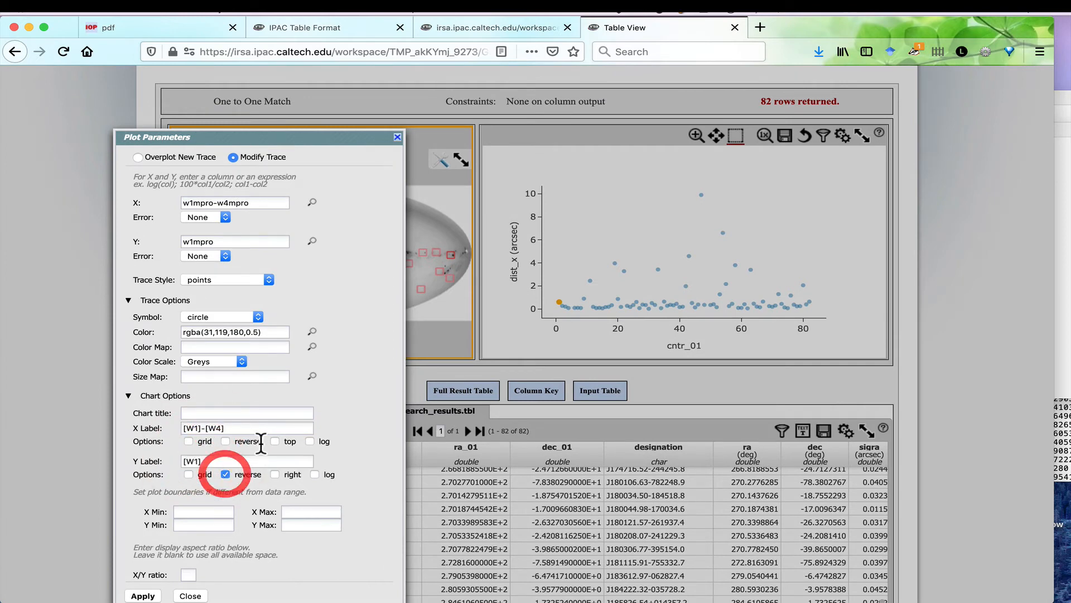
# Apply the plot parameters, close the dialog and reset the color-magnitude plot to its original zoom.
pyautogui.scroll(-1, 260, 440)
pyautogui.scroll(-3, 70, 444)
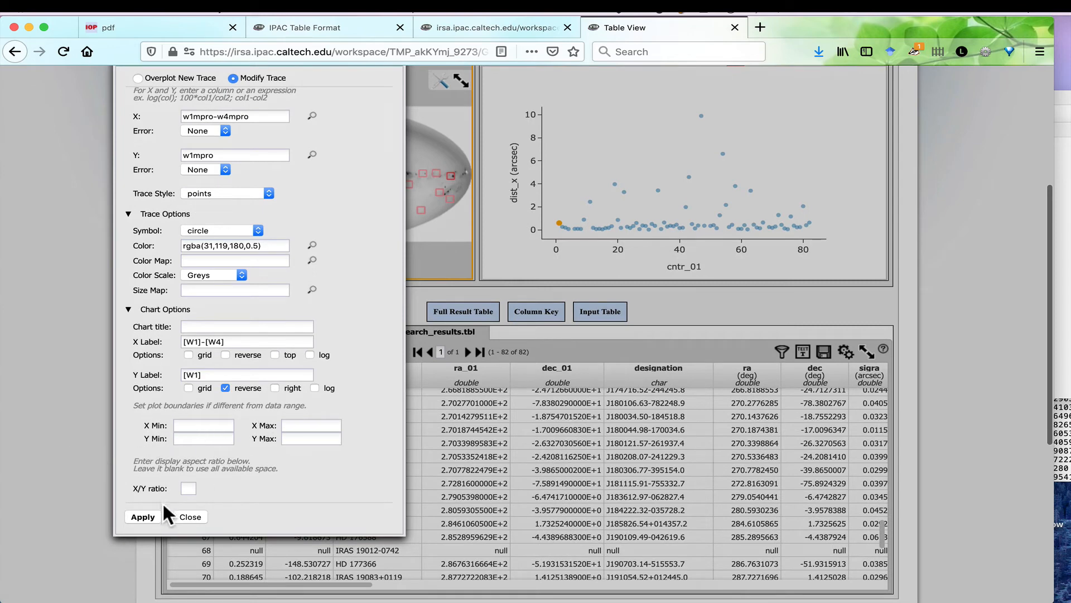
pyautogui.click(142, 517)
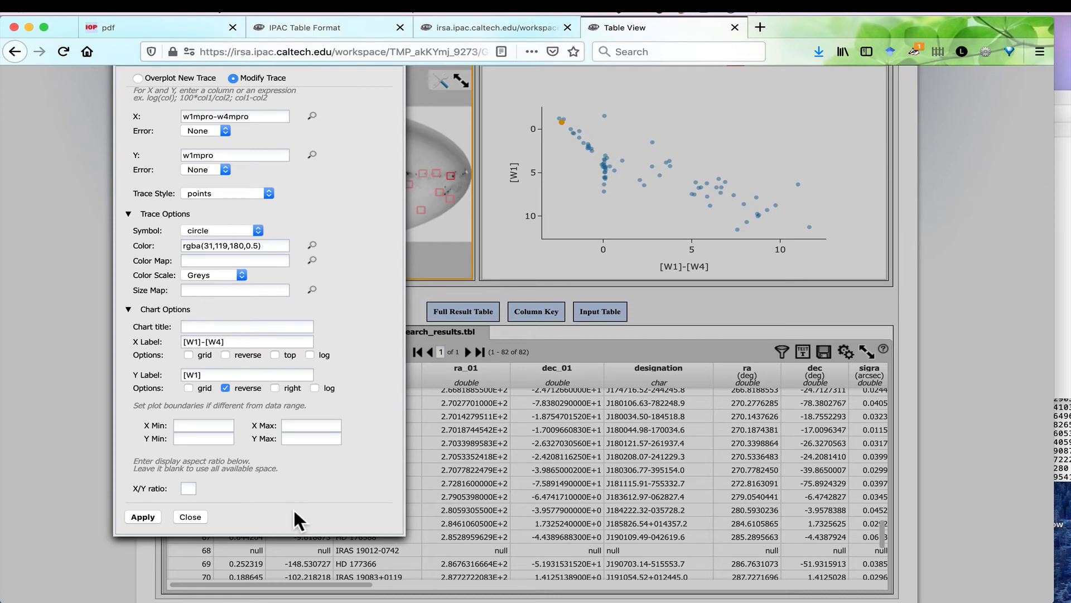
pyautogui.click(195, 516)
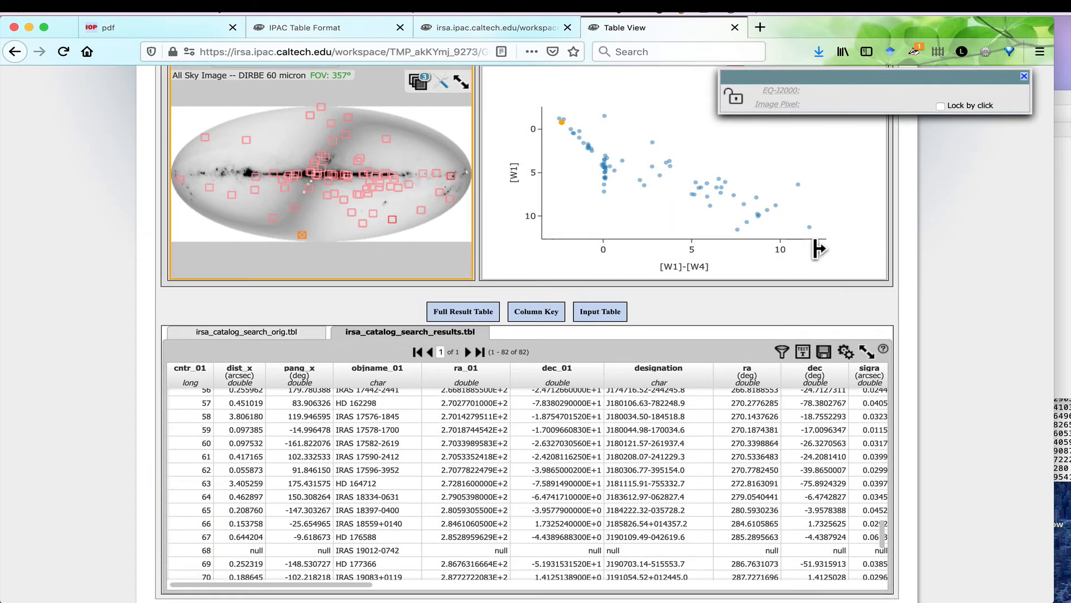
pyautogui.scroll(2, 935, 253)
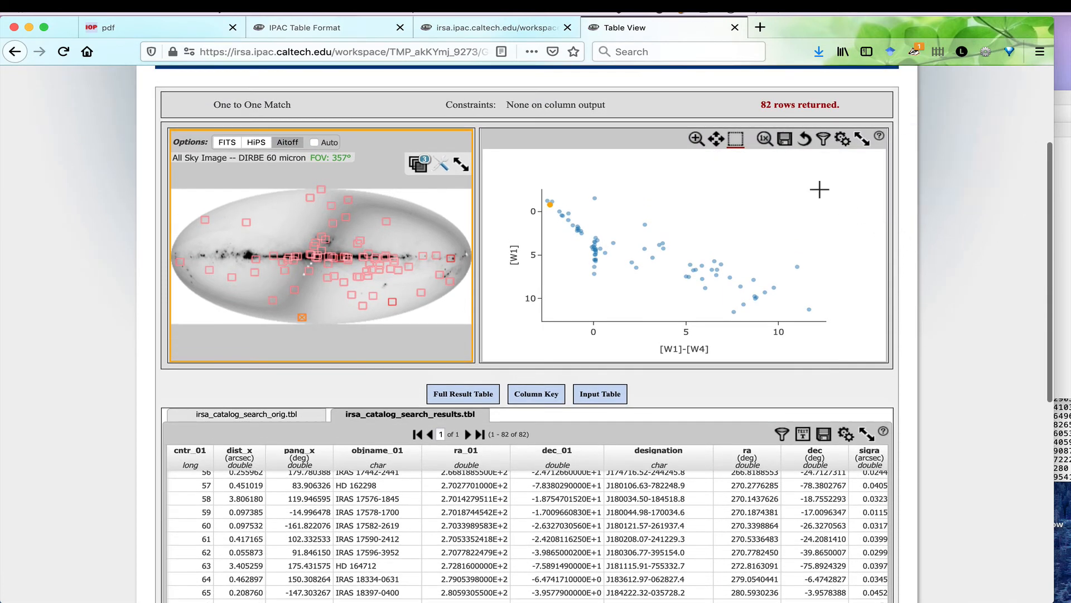
pyautogui.click(764, 141)
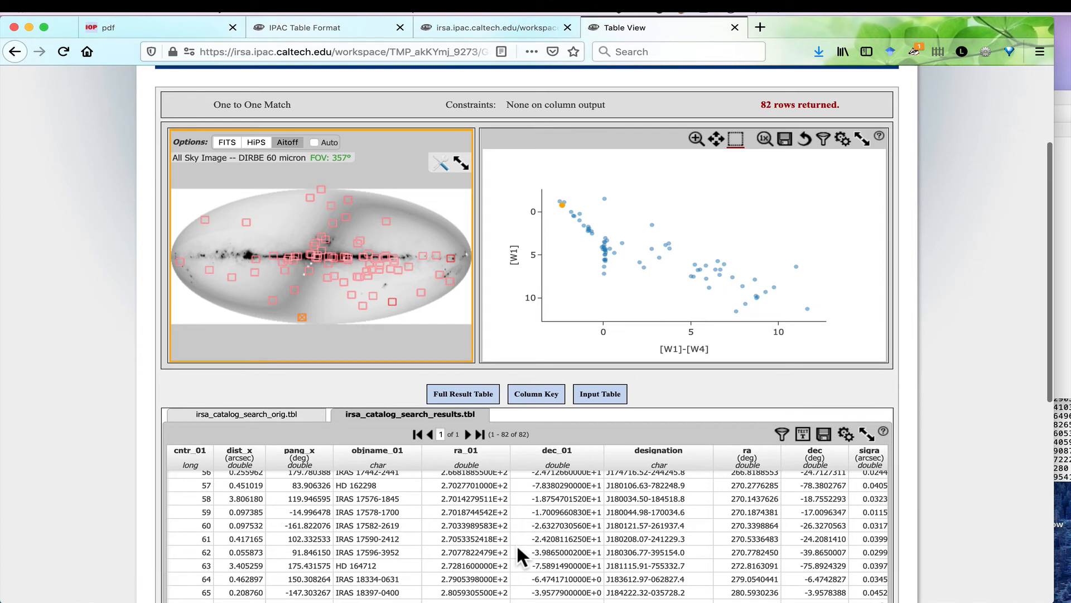
pyautogui.moveTo(562, 211)
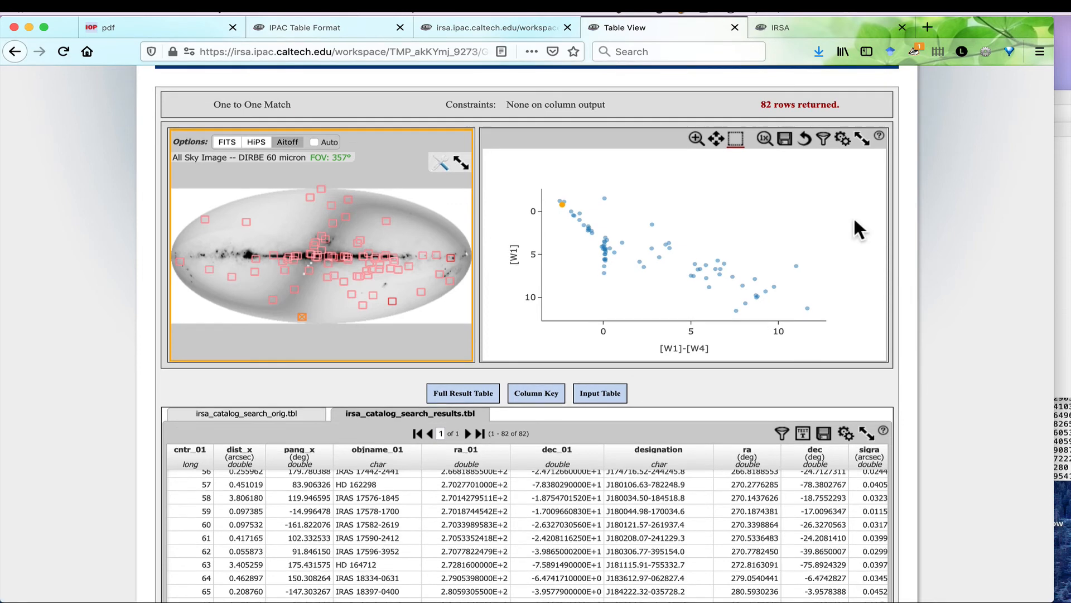
# Open IRSA Finder Chart in Multiple Positions mode and load t1delareza2_ref.tbl as the local target file.
pyautogui.click(795, 28)
pyautogui.click(383, 447)
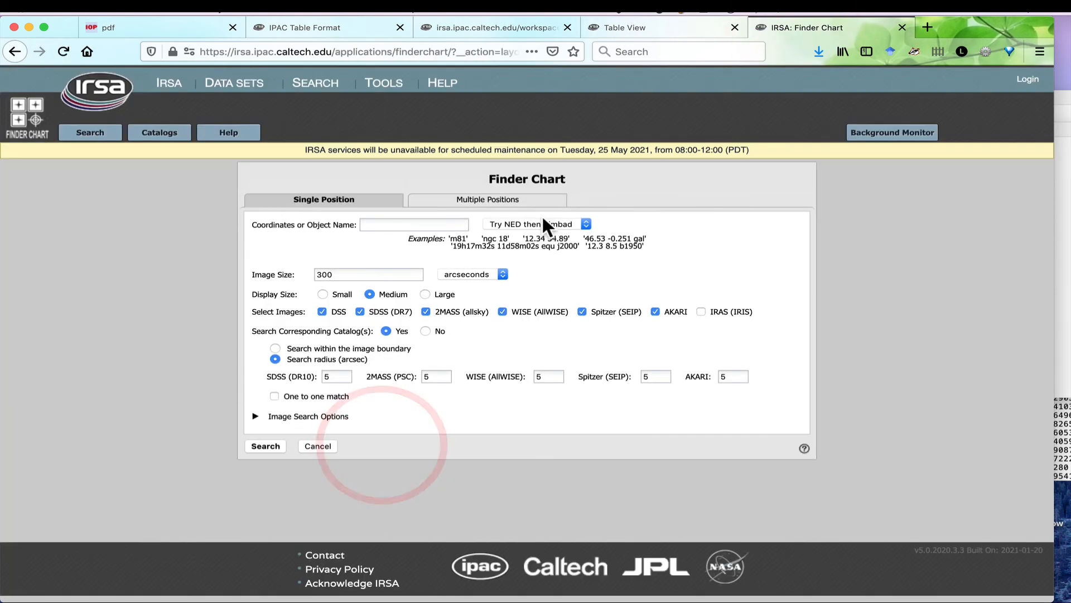
pyautogui.click(455, 203)
pyautogui.click(293, 241)
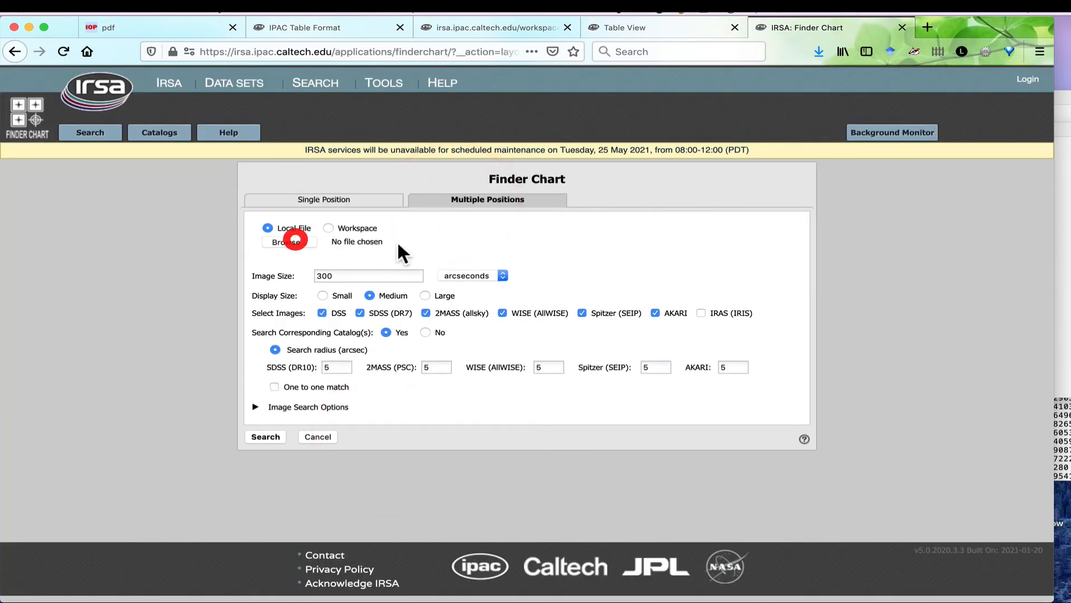
pyautogui.click(528, 138)
pyautogui.click(809, 379)
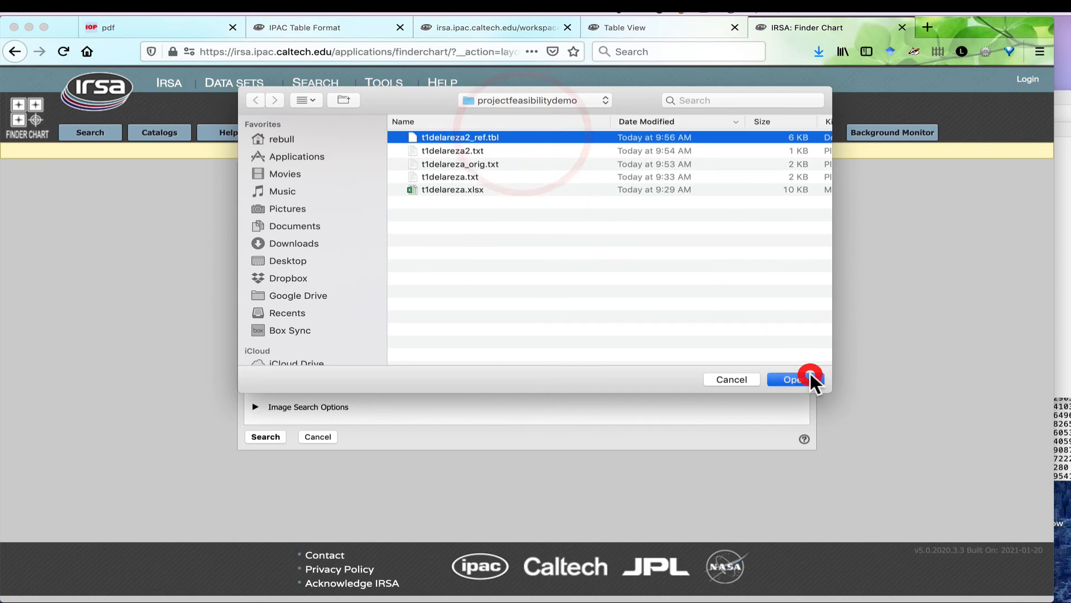
# Set the Finder Chart image size to 30 arcseconds and run the search.
pyautogui.doubleClick(342, 277)
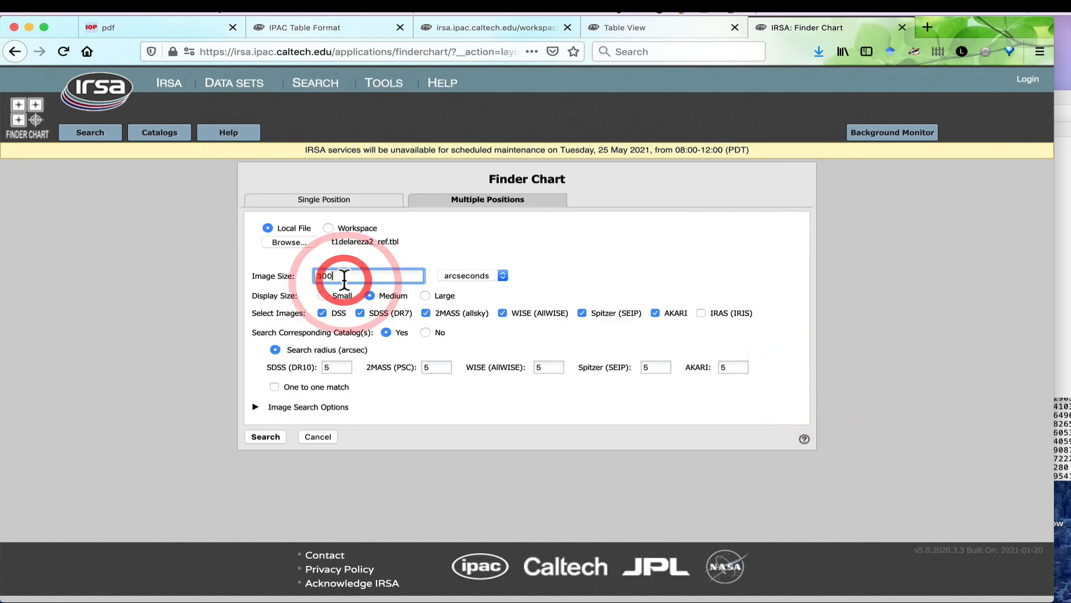
pyautogui.write('30')
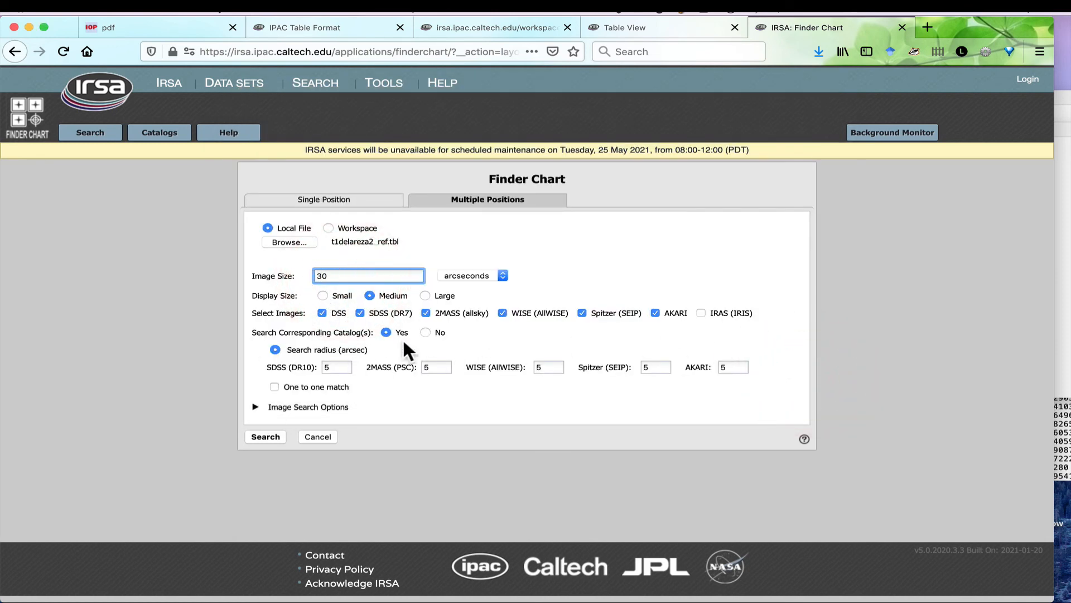
pyautogui.click(276, 438)
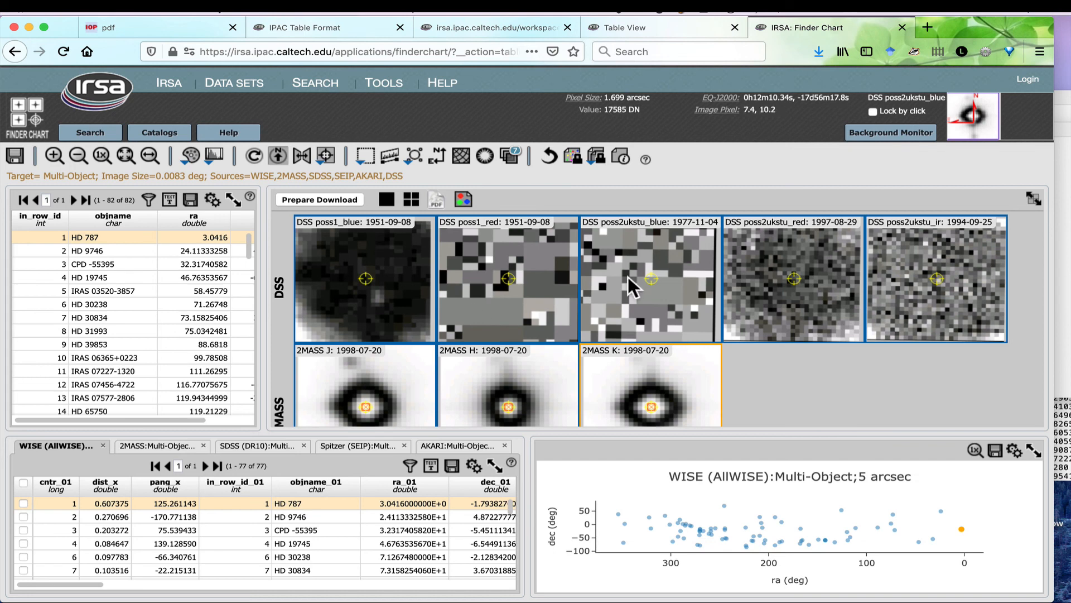
# Examine the DSS, 2MASS, WISE and AKARI images of the first target, HD 787, and return to the AllWISE results table.
pyautogui.scroll(-5, 481, 352)
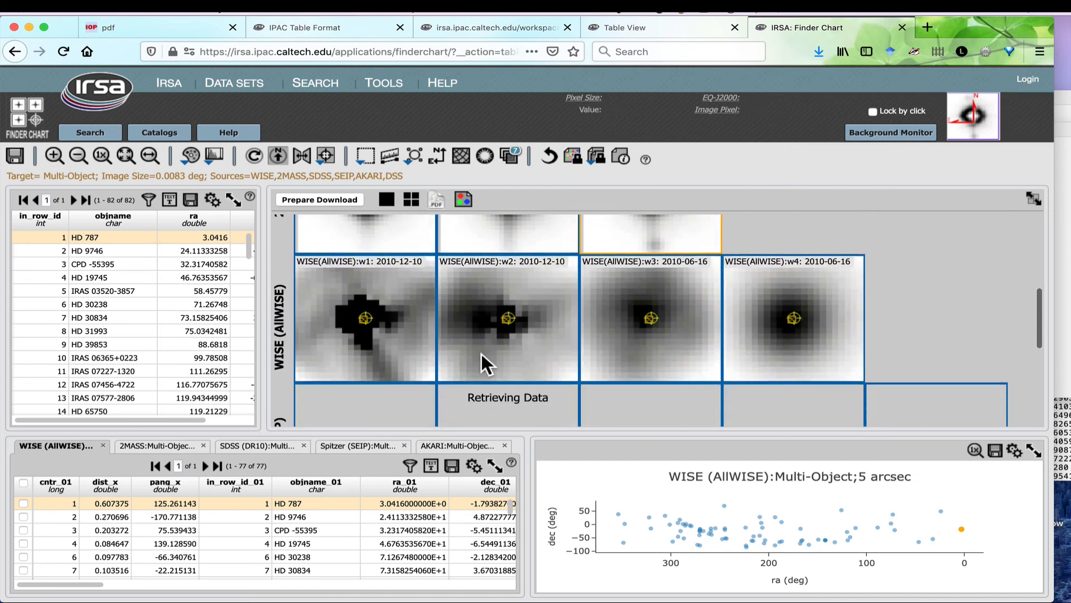
pyautogui.scroll(-5, 1028, 289)
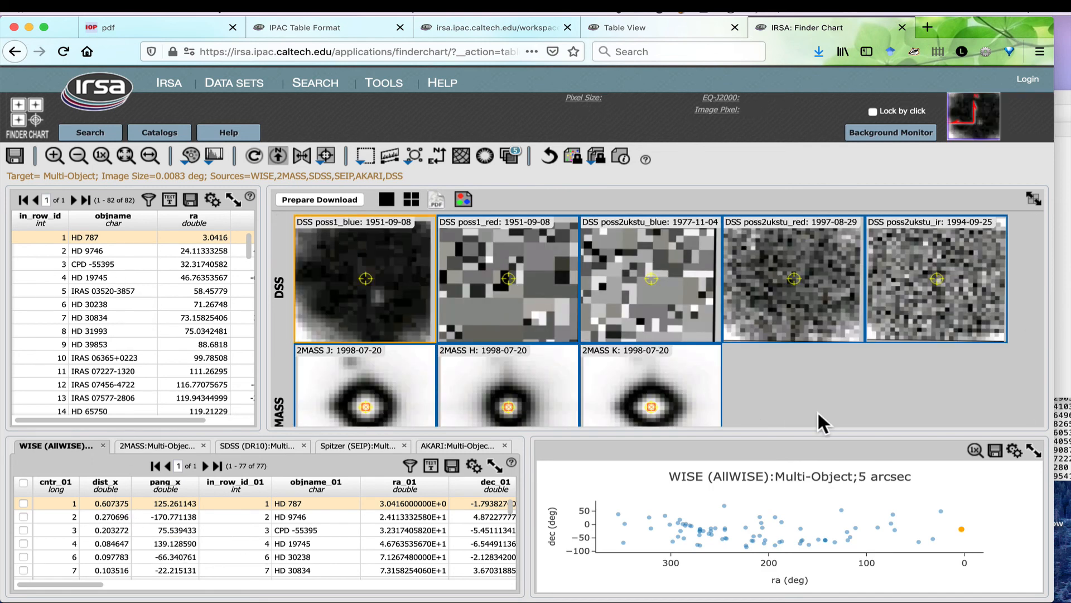
pyautogui.scroll(-1, 816, 403)
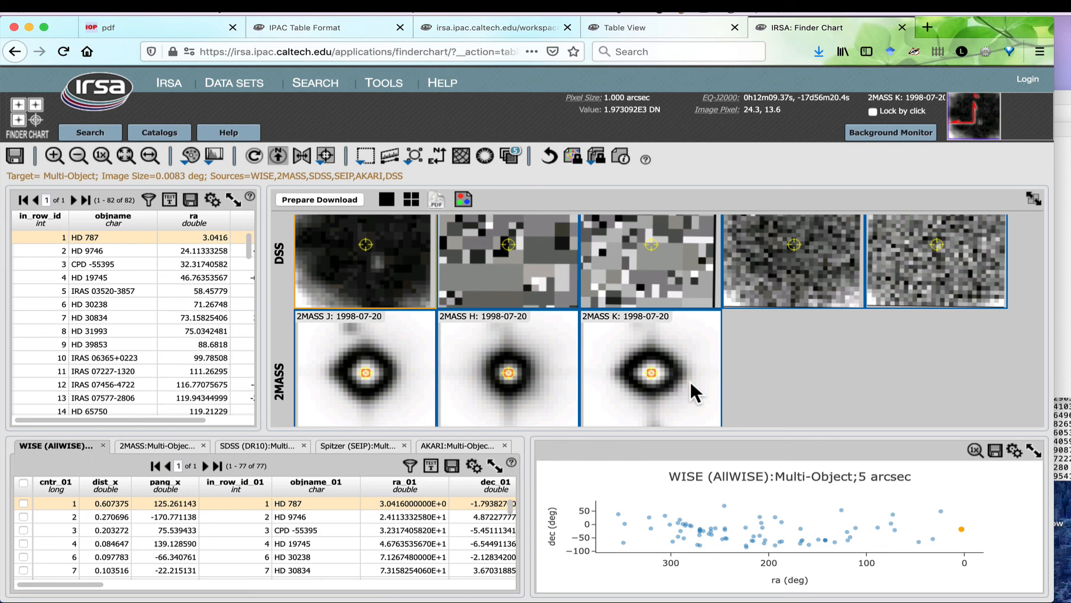
pyautogui.scroll(-5, 1039, 373)
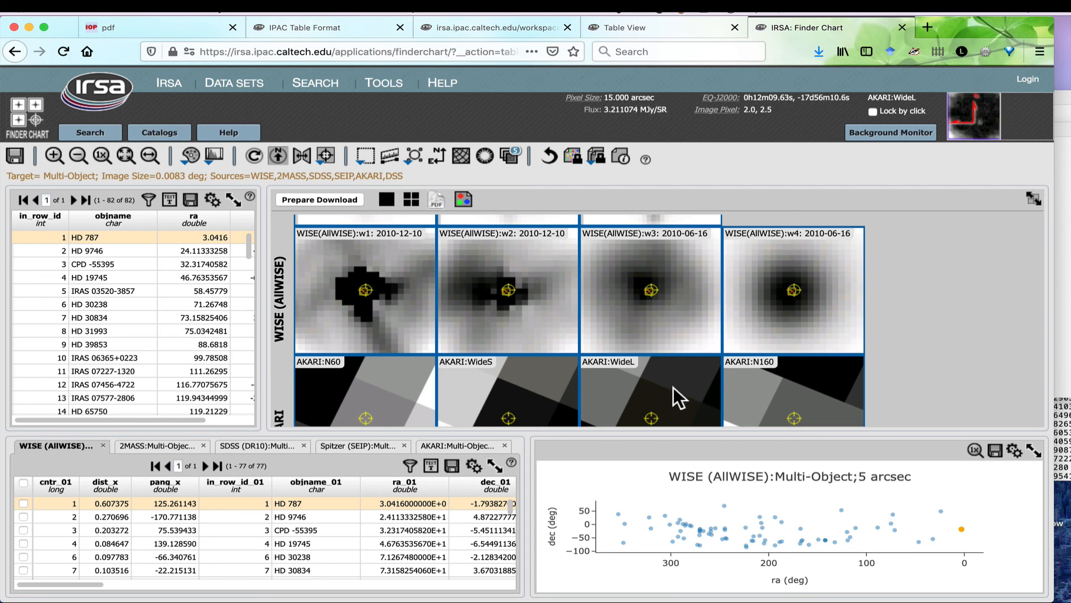
pyautogui.click(695, 20)
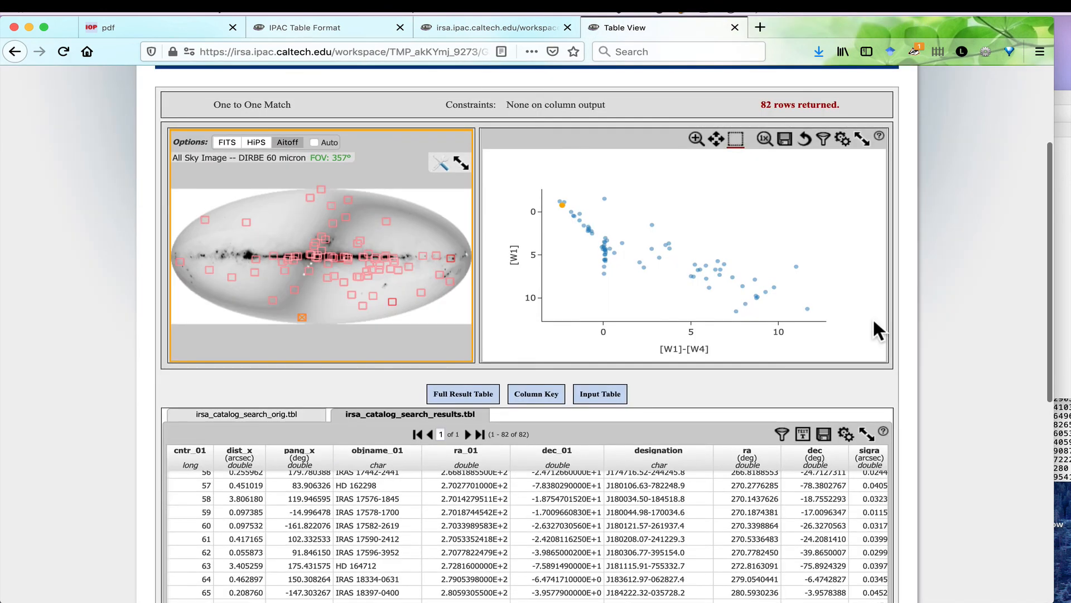